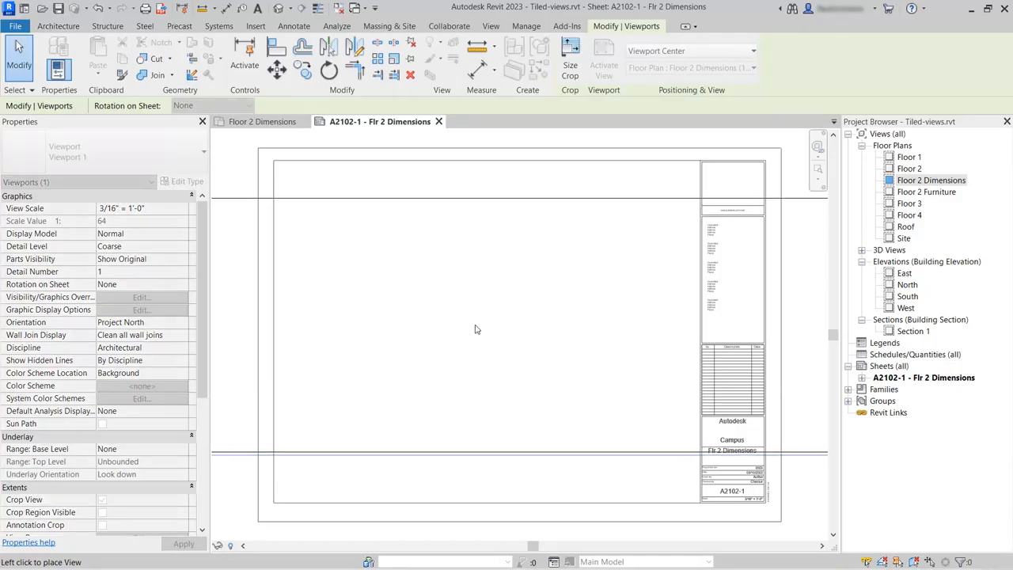
# Step: Create a dependent duplicate of the Floor 2 Dimensions floor plan
pyautogui.click(479, 329)
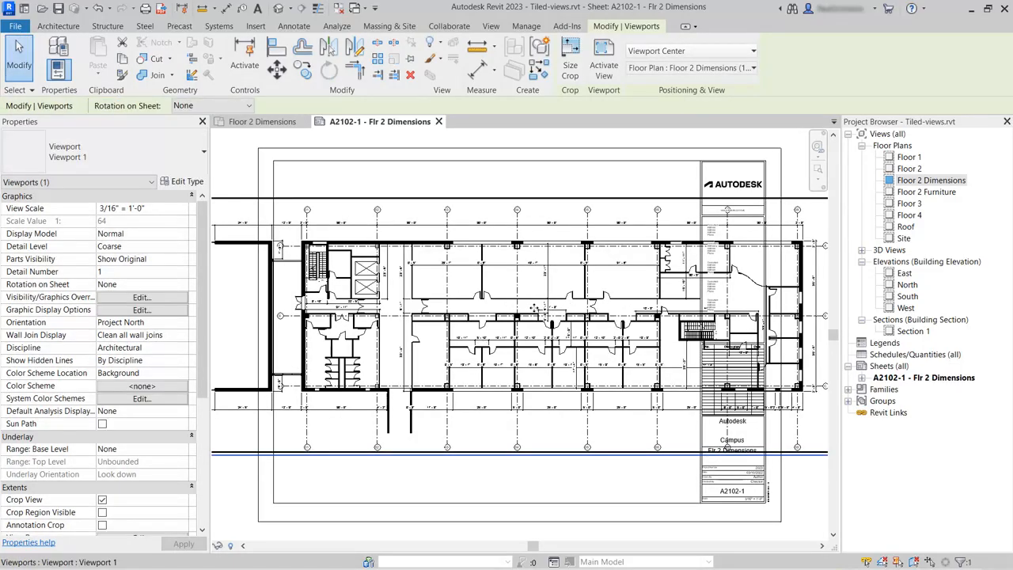
pyautogui.scroll(-5, 531, 311)
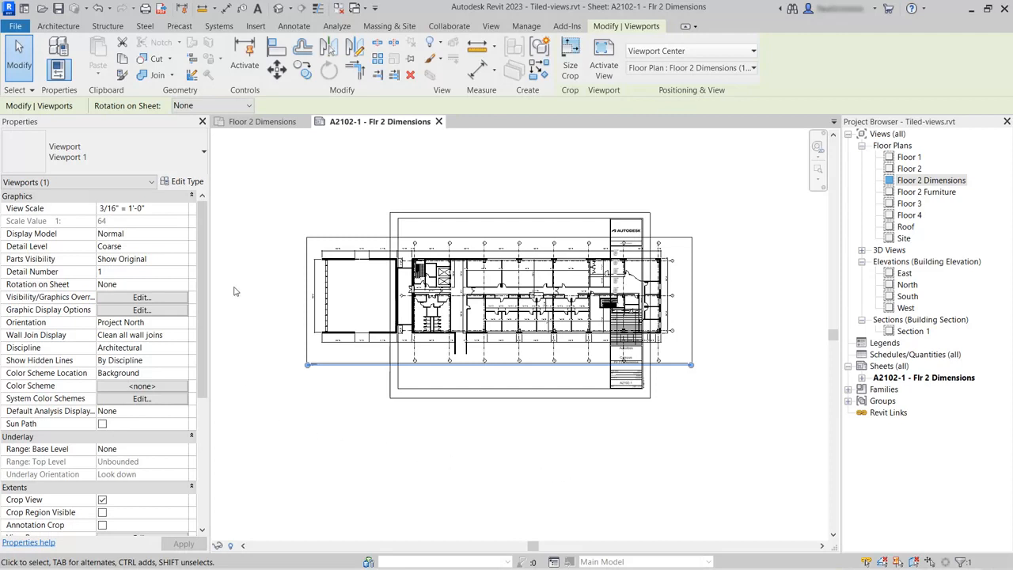
pyautogui.click(273, 127)
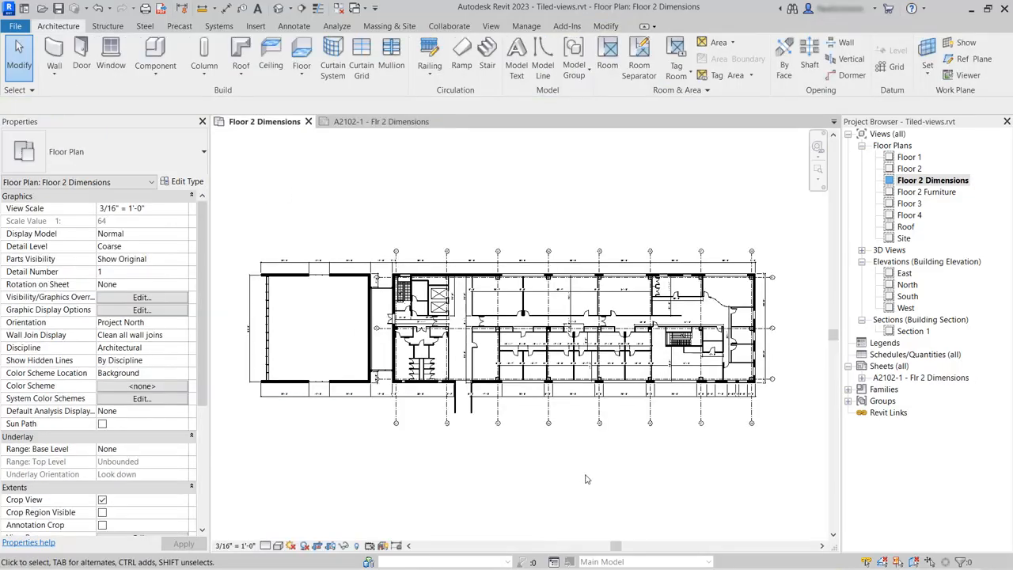
pyautogui.click(491, 27)
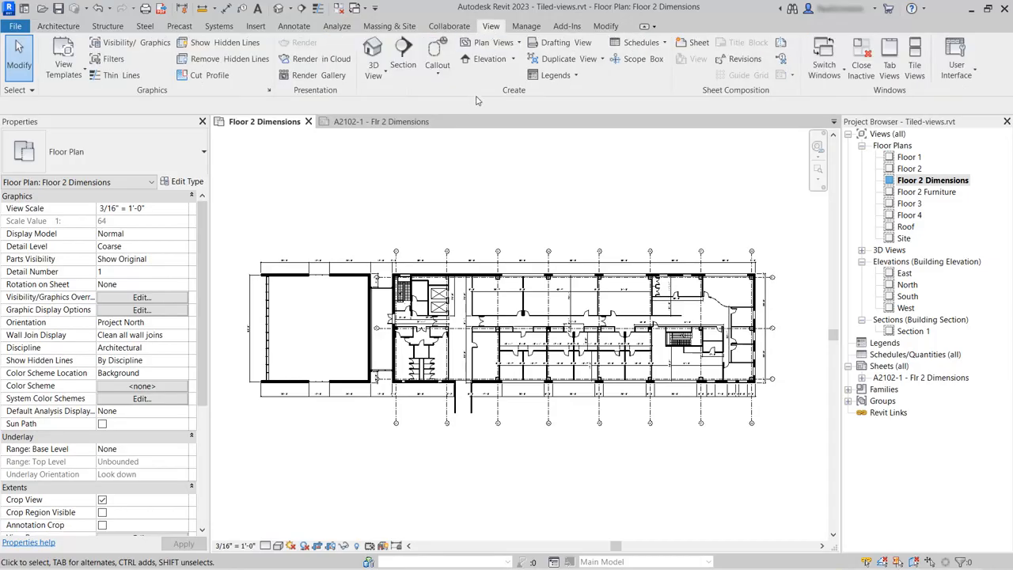
pyautogui.click(602, 59)
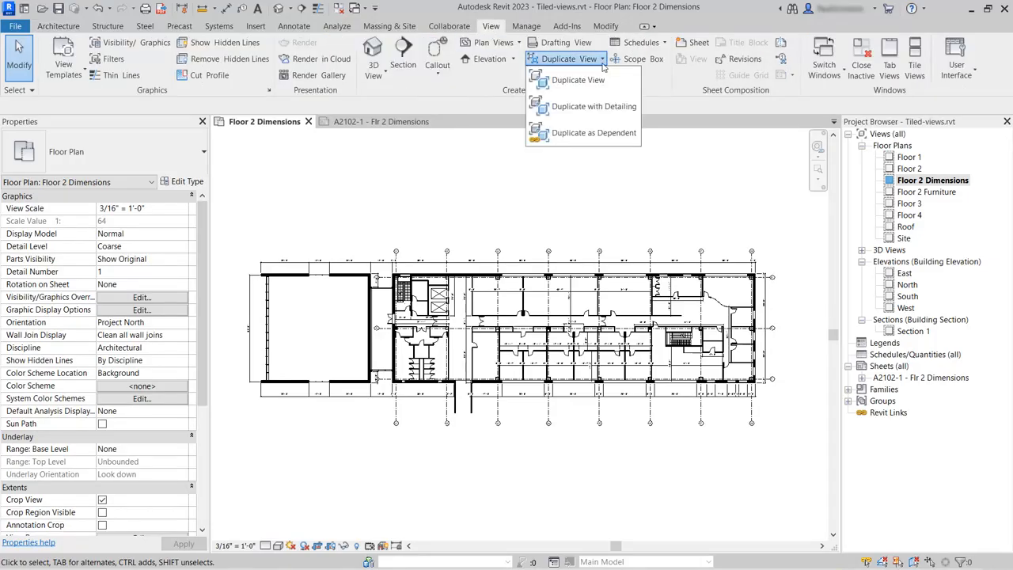
pyautogui.click(598, 138)
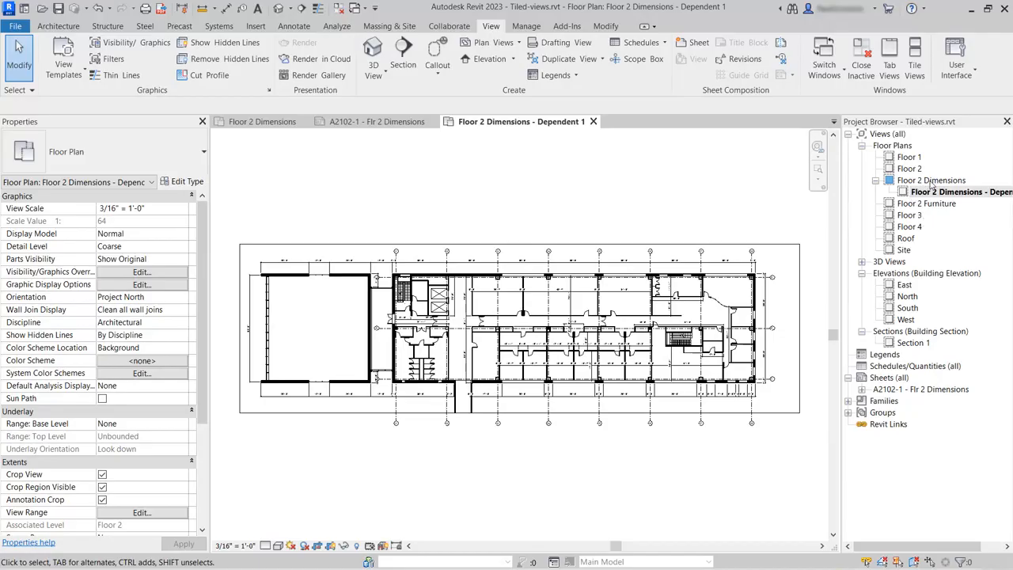
# Step: Rename the new dependent view as Floor 2 Dimensions - Tile 1
pyautogui.click(934, 192)
pyautogui.rightClick(936, 196)
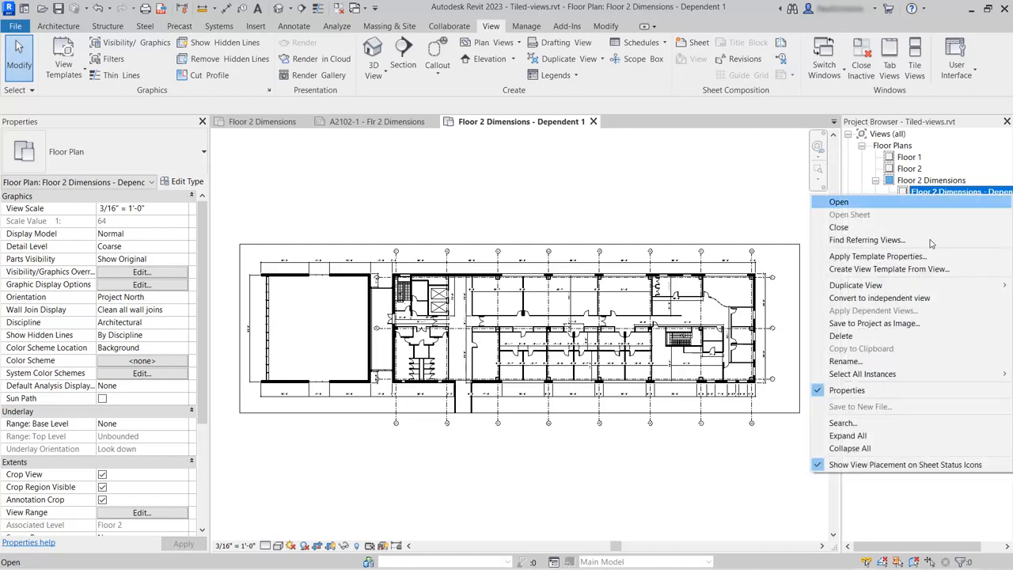
pyautogui.click(845, 361)
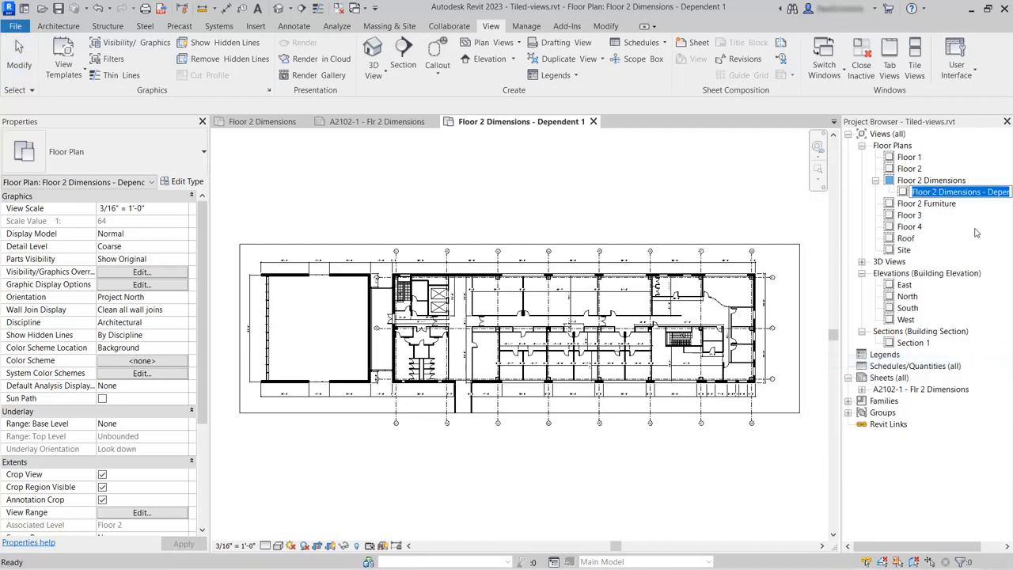
pyautogui.click(989, 191)
pyautogui.hotkey('shift', 'End')
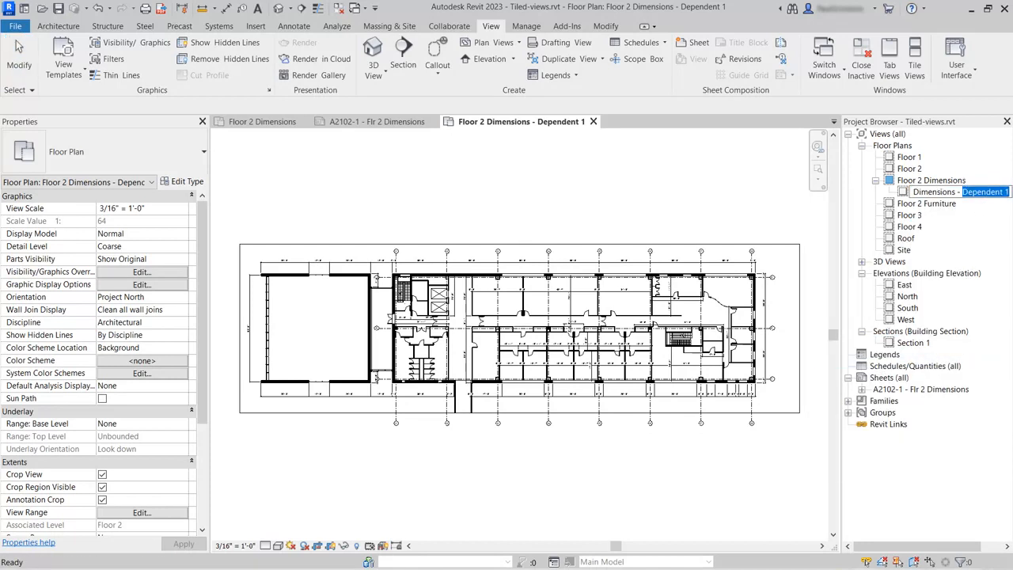
pyautogui.write('Tile')
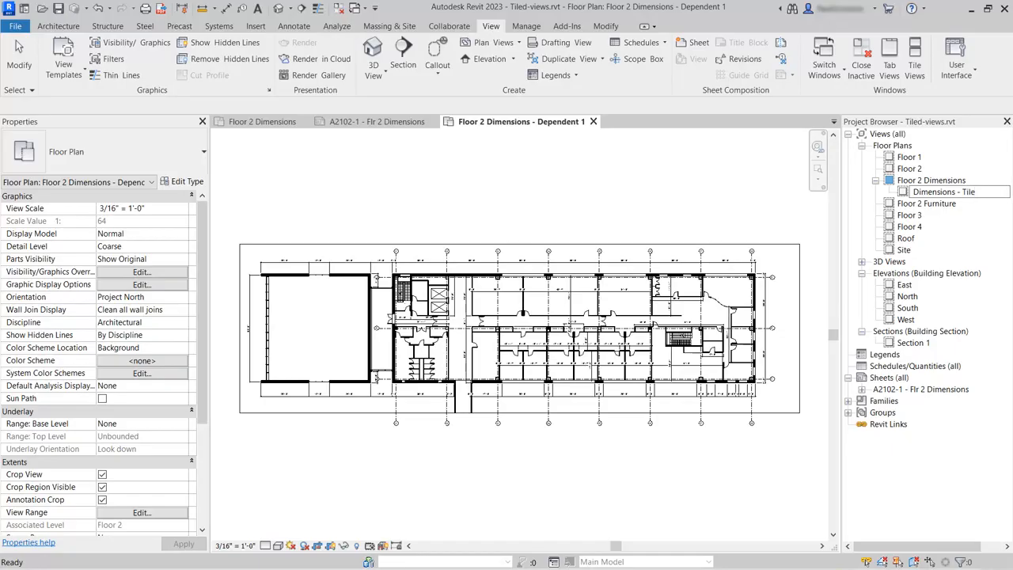
pyautogui.write(' 1')
pyautogui.press('Return')
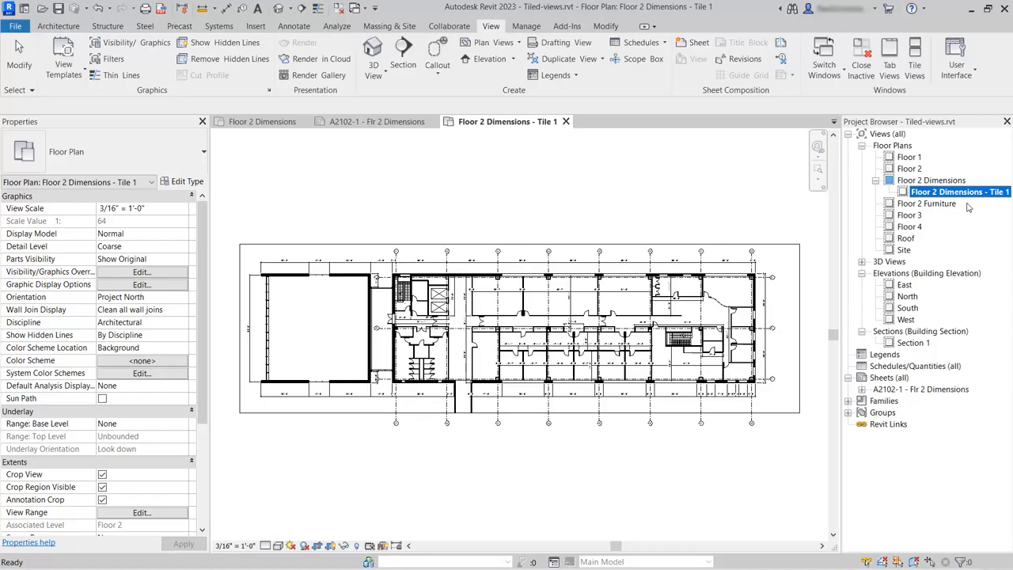
# Step: Turn shadows on in the Tile 1 view, then off again from the parent Floor 2 Dimensions view
pyautogui.click(695, 213)
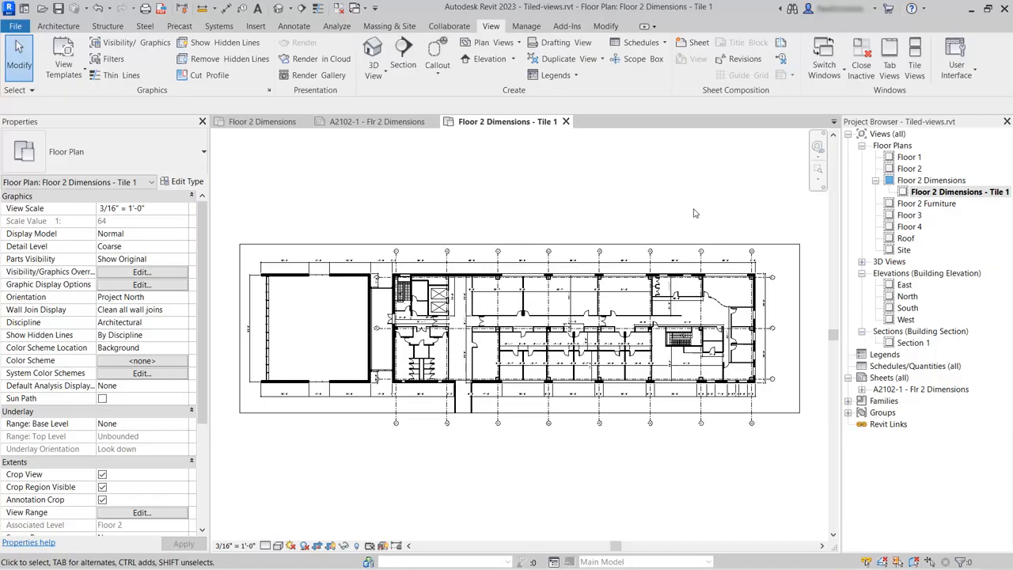
pyautogui.click(304, 546)
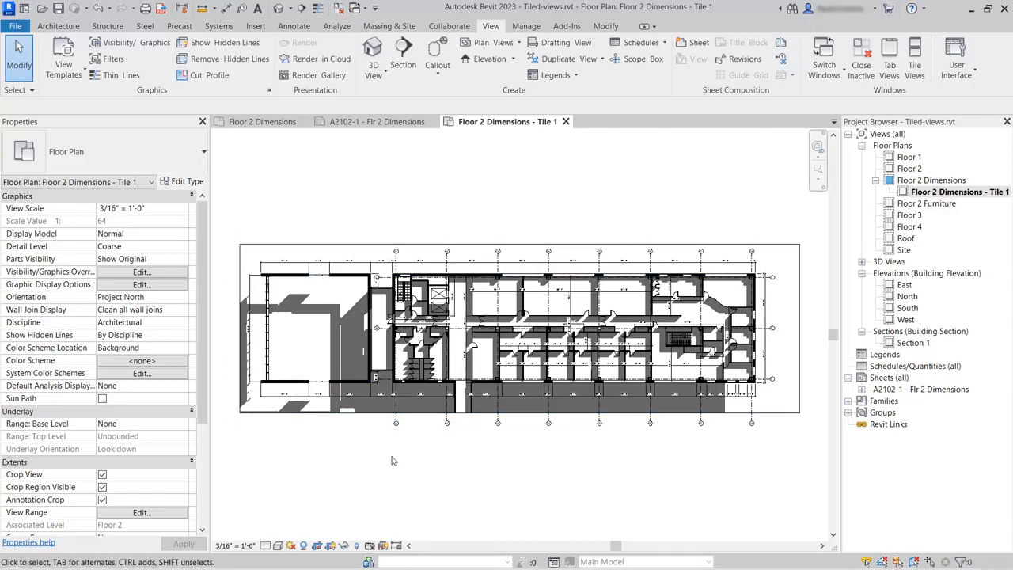
pyautogui.click(265, 123)
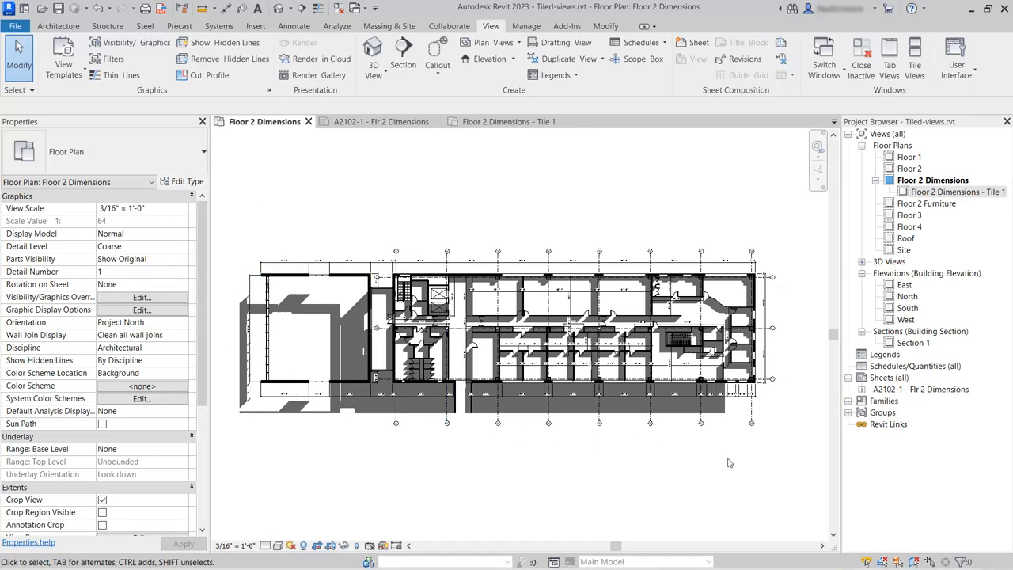
pyautogui.click(303, 546)
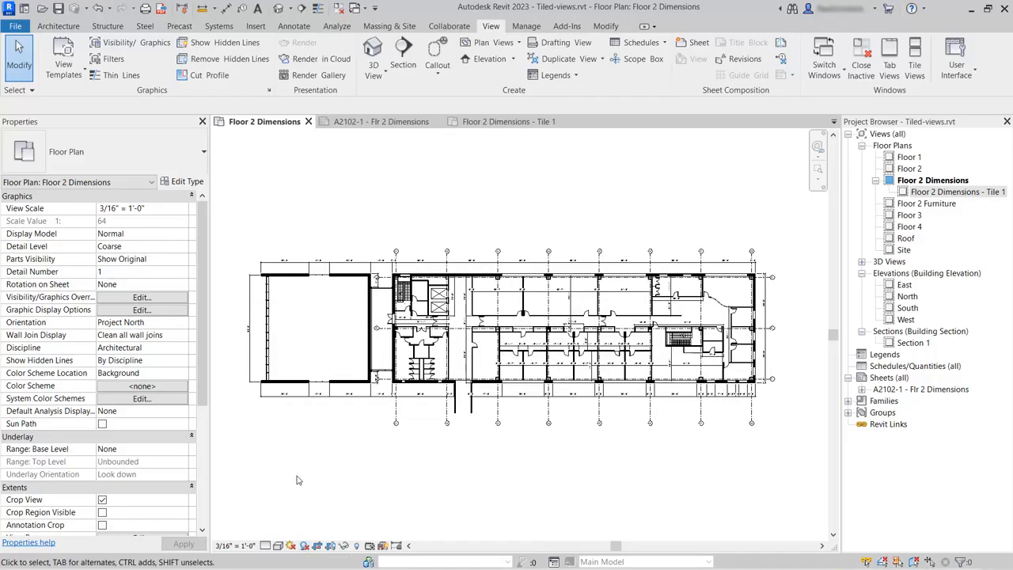
# Step: Shrink the Tile 1 view's crop region to the plan's left portion, ending just past the central core
pyautogui.click(505, 122)
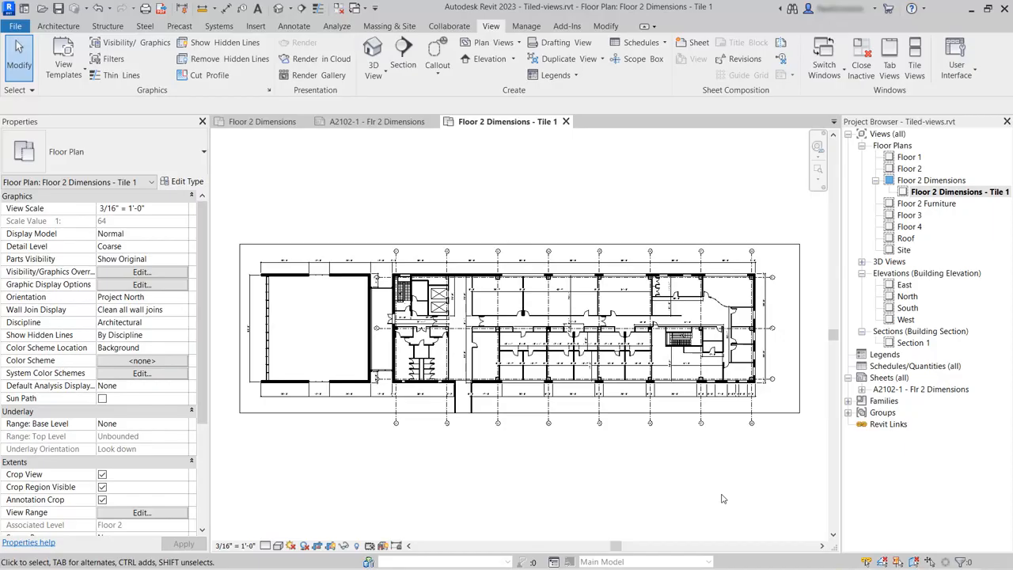
pyautogui.click(778, 420)
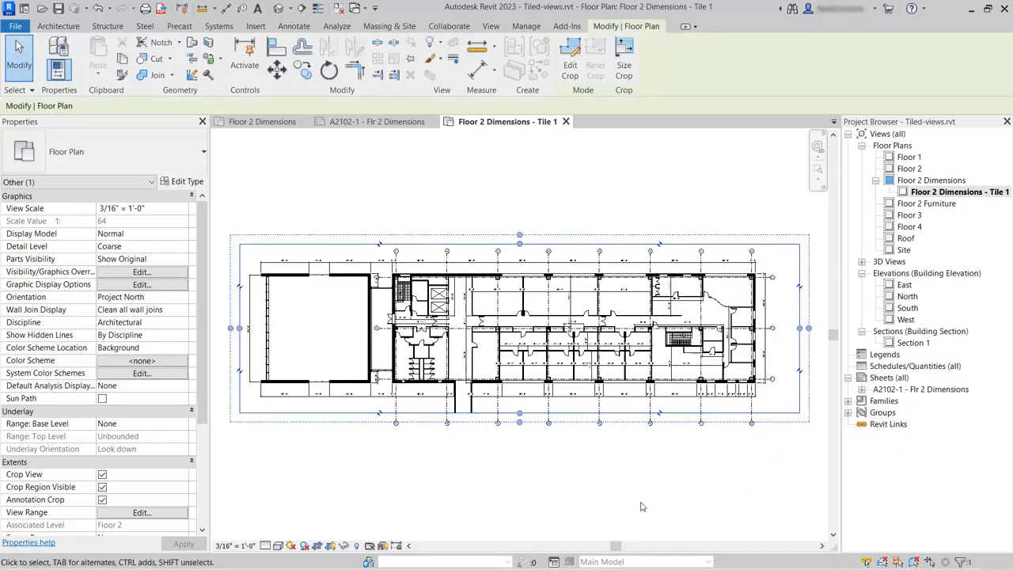
pyautogui.moveTo(802, 326); pyautogui.dragTo(533, 467)
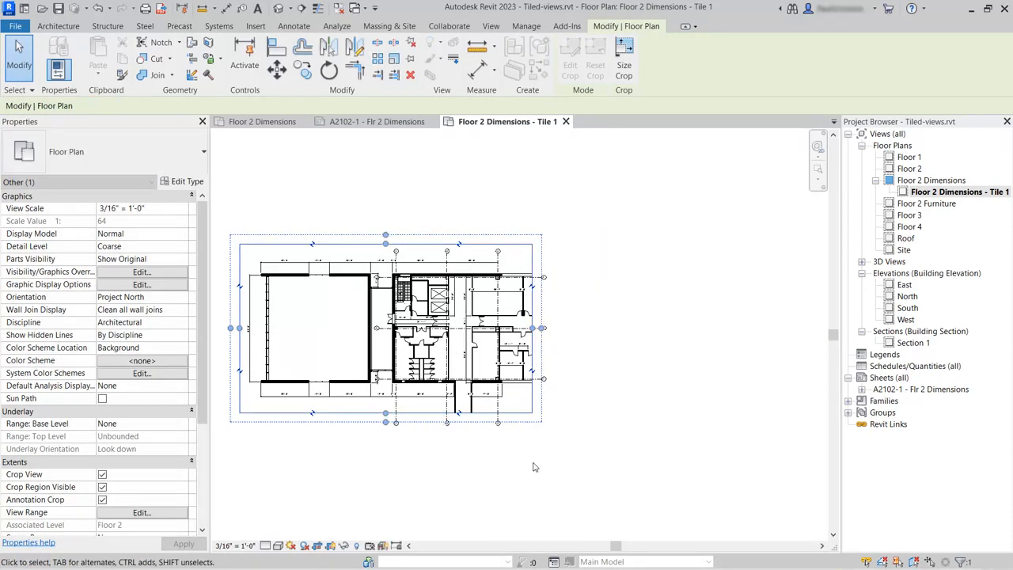
pyautogui.click(533, 467)
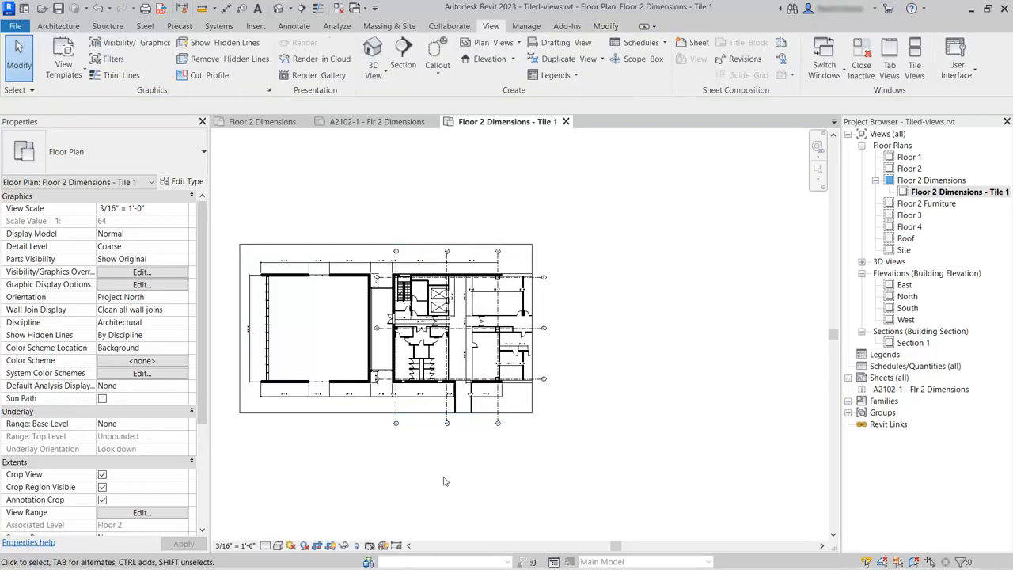
pyautogui.scroll(2, 252, 420)
pyautogui.moveTo(319, 470); pyautogui.dragTo(400, 510, button='middle')
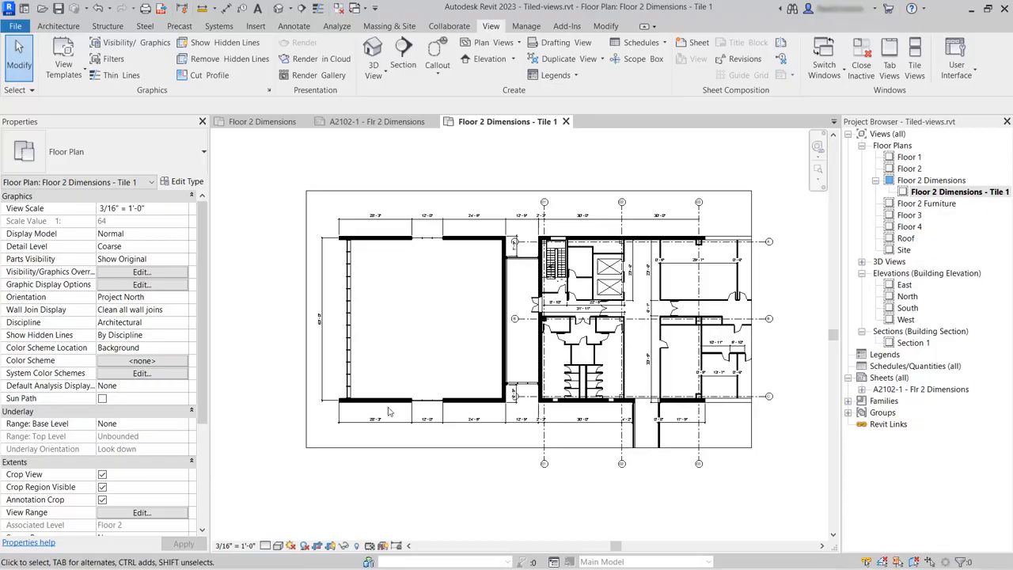
# Step: Swap the sheet's viewport to show Floor Plan: Floor 2 Dimensions - Tile 1
pyautogui.click(368, 123)
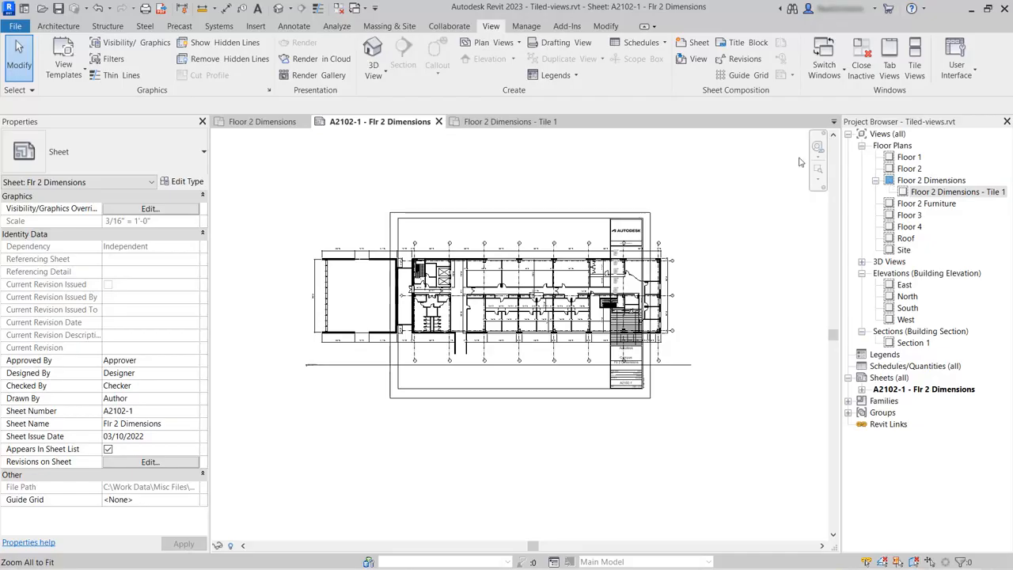
pyautogui.click(491, 275)
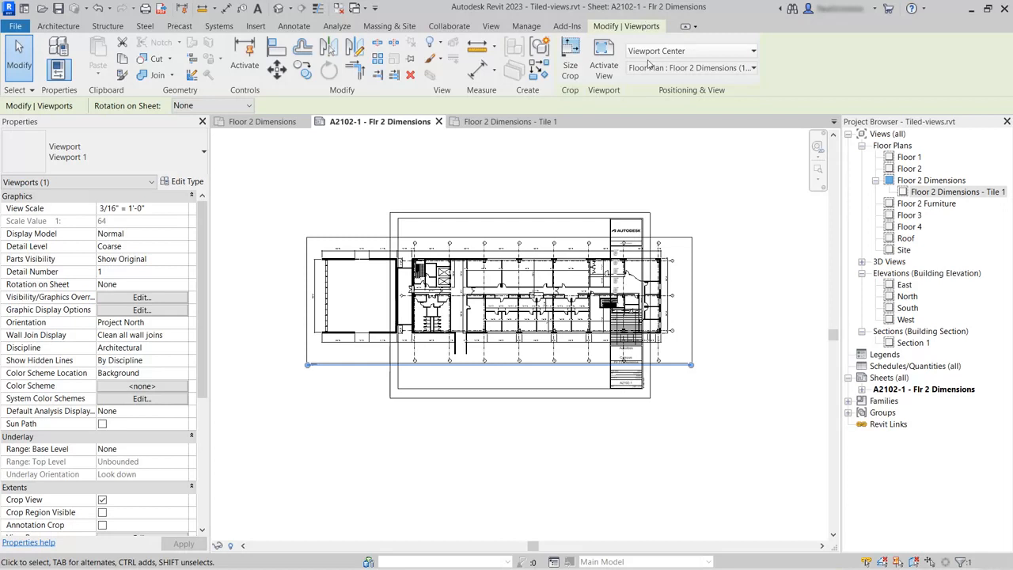
pyautogui.click(738, 69)
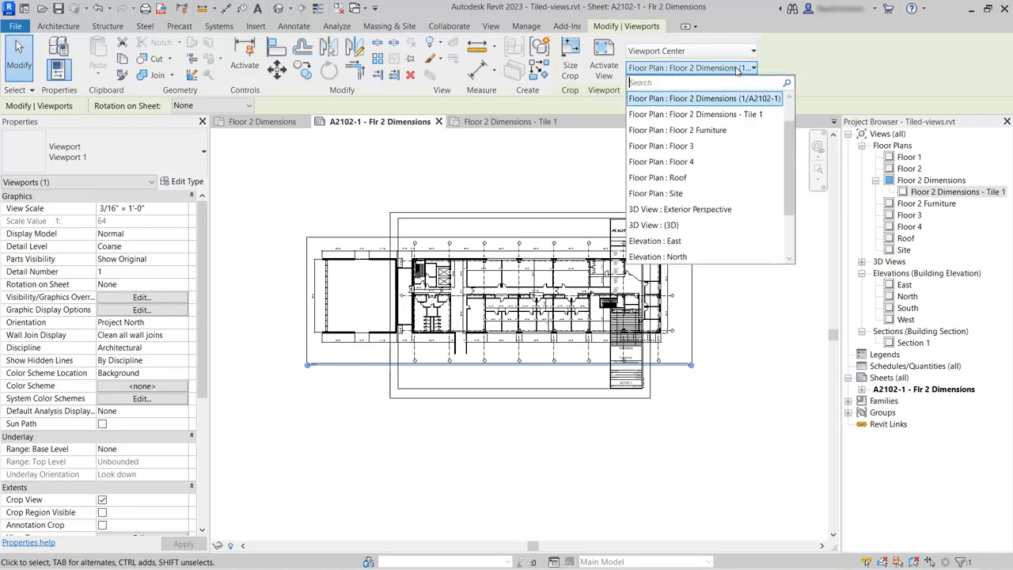
pyautogui.click(722, 116)
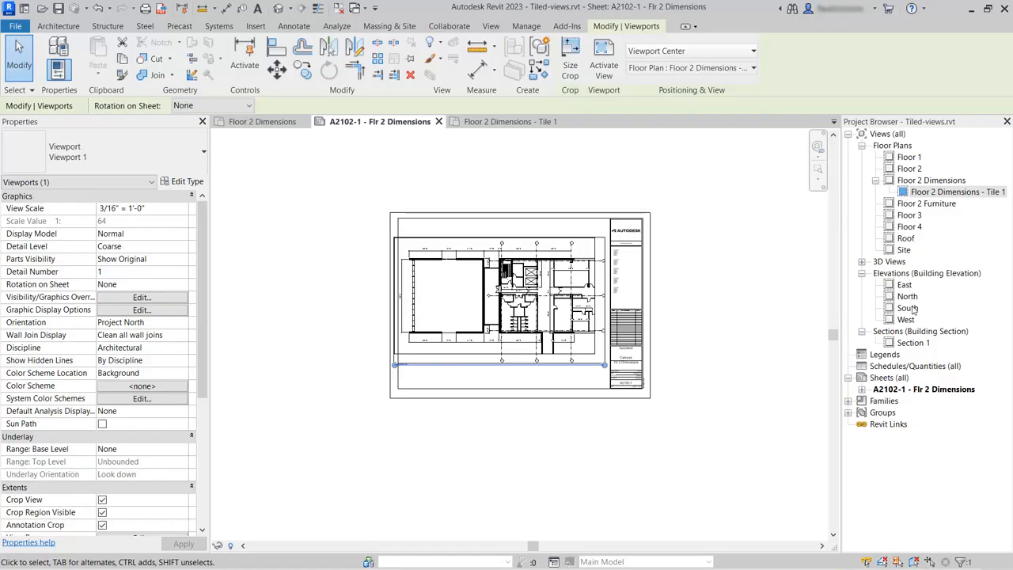
# Step: Rename the sheet A2102-1 as Flr 2 Dimensions - Tile 1
pyautogui.rightClick(920, 395)
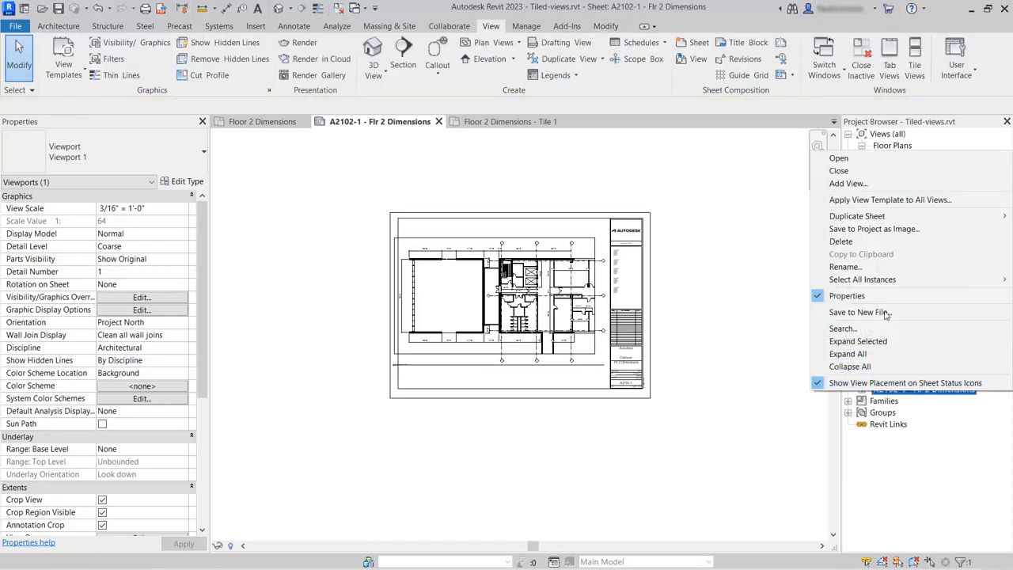
pyautogui.click(846, 267)
pyautogui.click(504, 302)
pyautogui.write('- Tile 1')
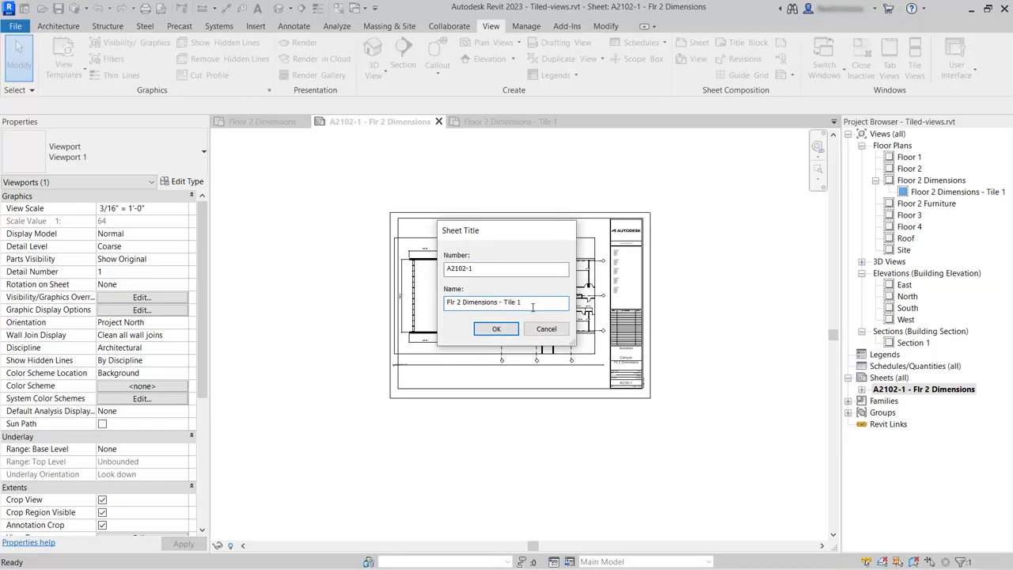
pyautogui.press('Return')
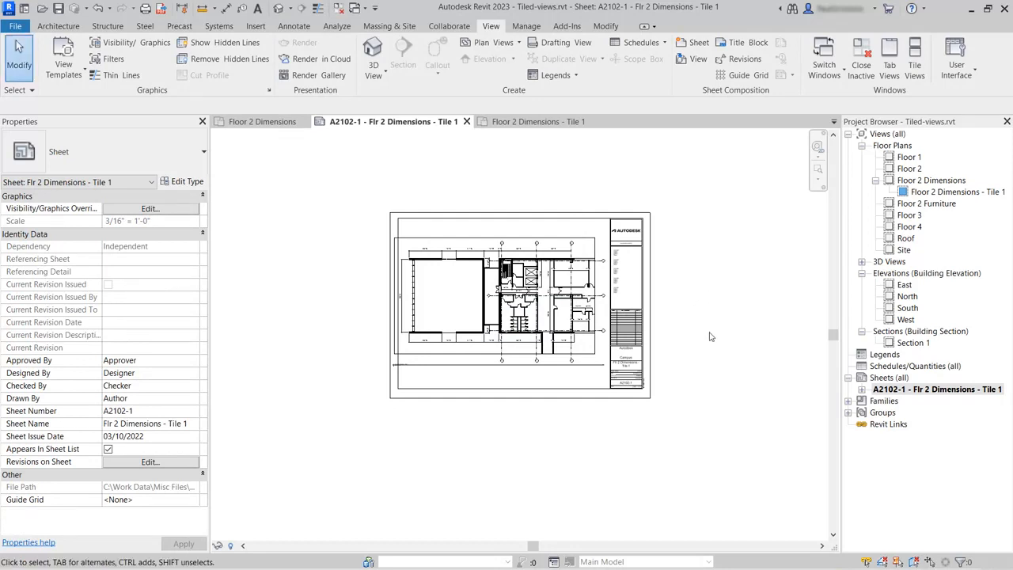
# Step: Duplicate the sheet with its views, duplicating the view as a dependent
pyautogui.scroll(5, 502, 273)
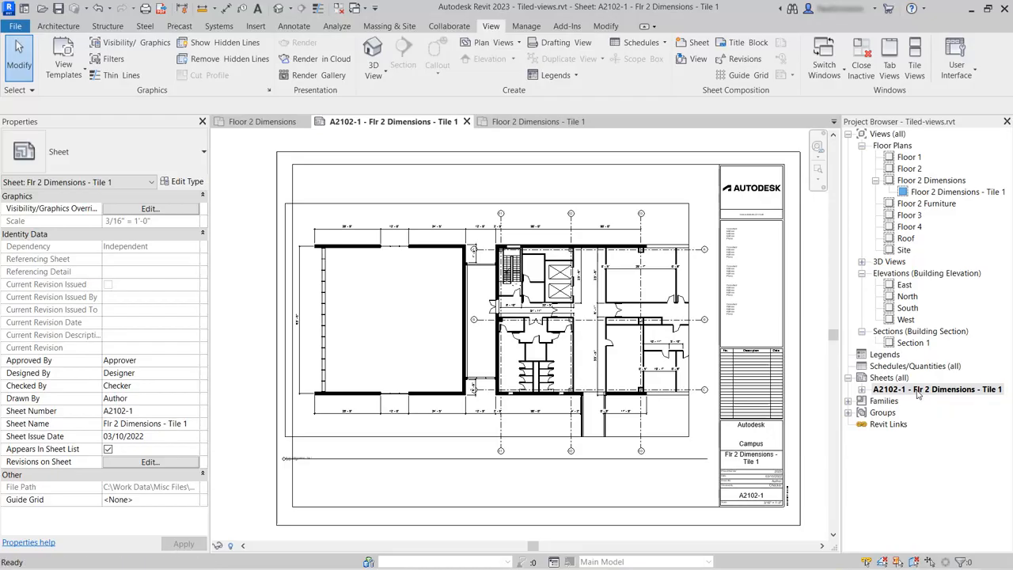
pyautogui.rightClick(918, 391)
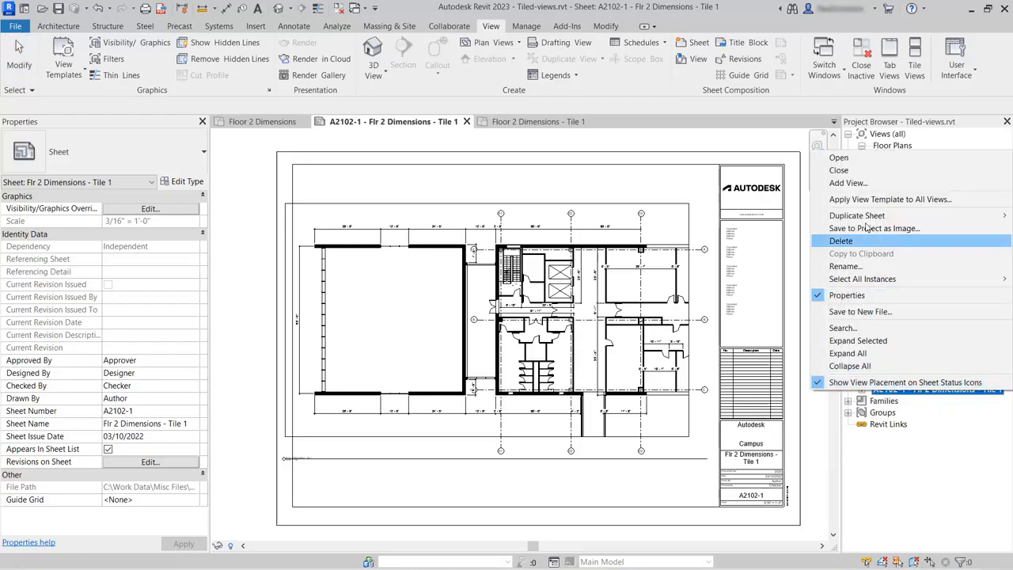
pyautogui.moveTo(866, 219)
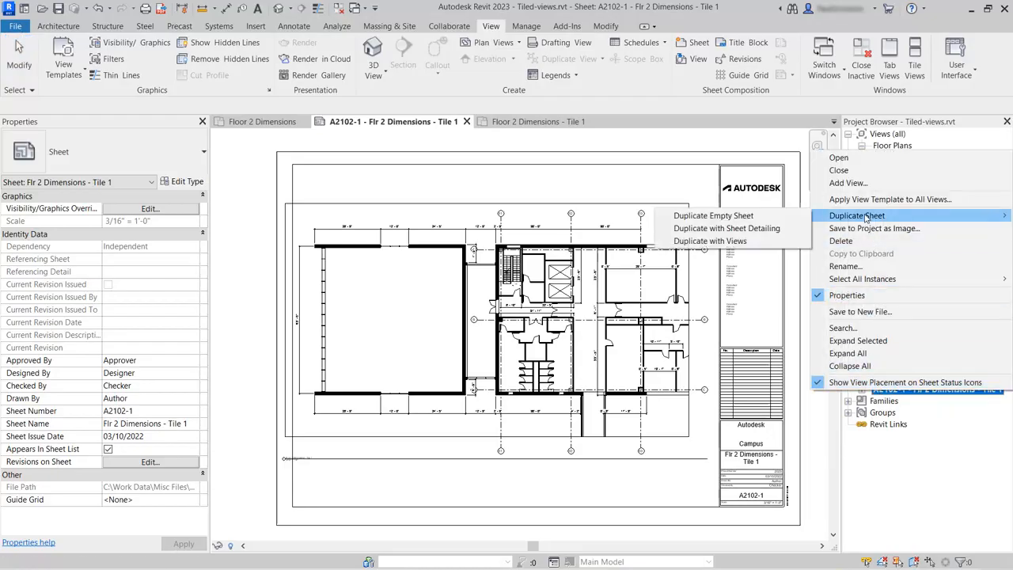
pyautogui.click(711, 241)
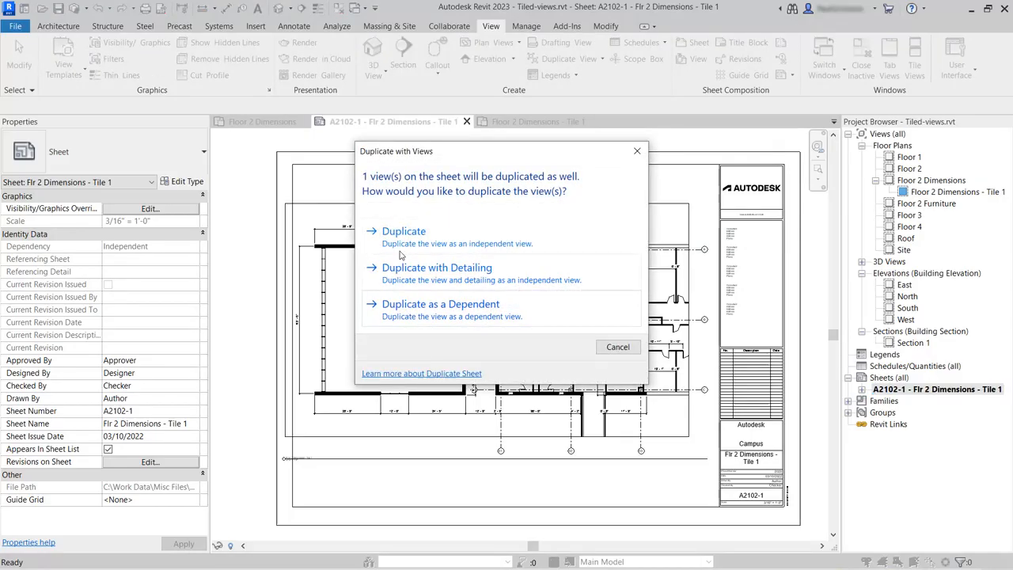
pyautogui.click(446, 313)
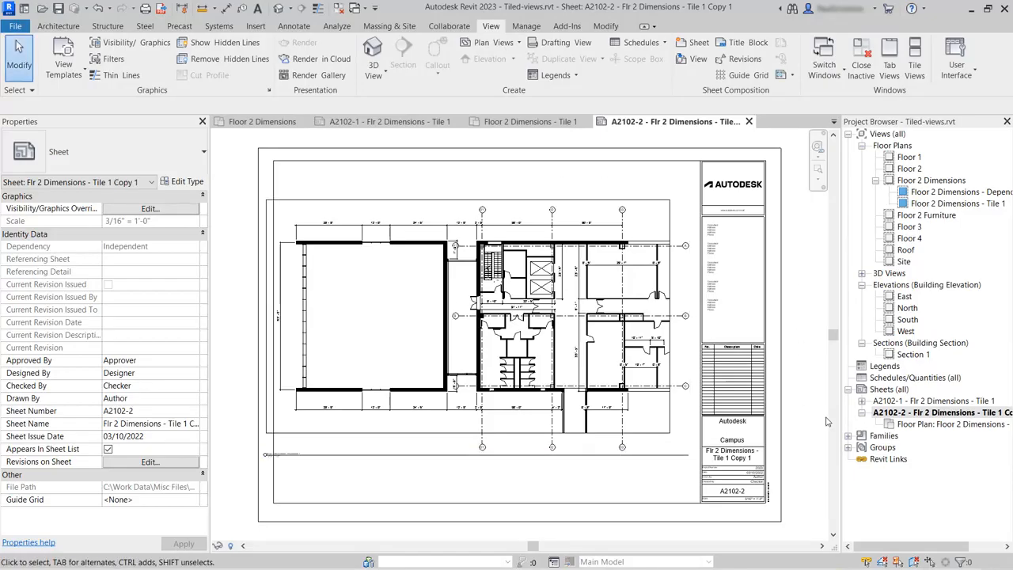
# Step: Rename the duplicated sheet A2102-2 as Flr 2 Dimensions - Tile 2
pyautogui.click(892, 416)
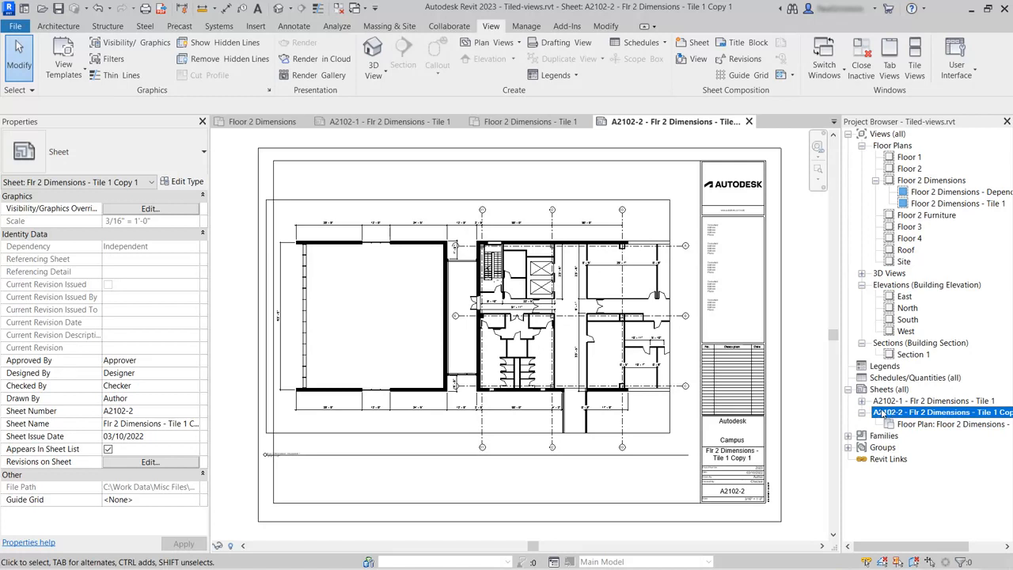
pyautogui.rightClick(983, 414)
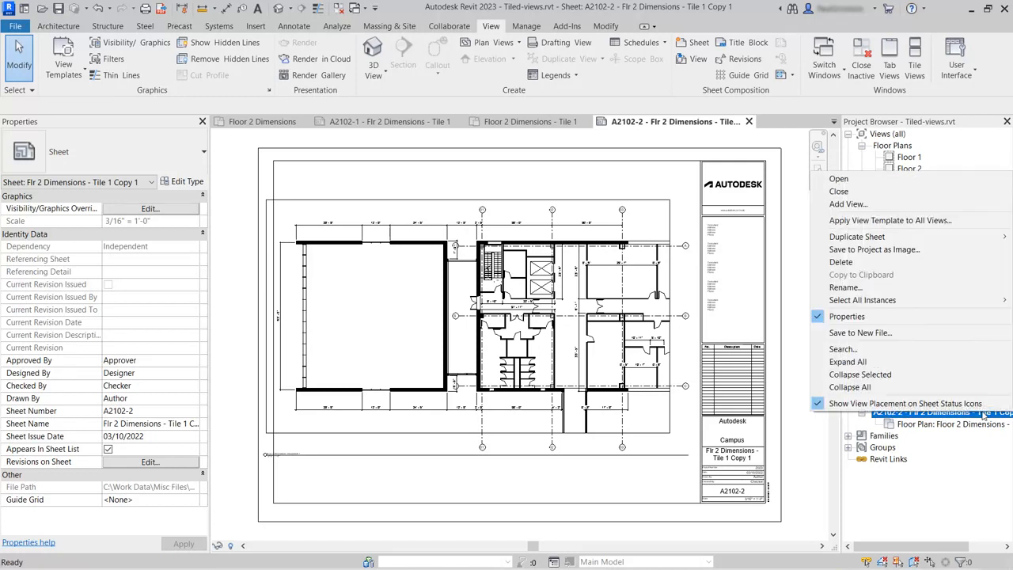
pyautogui.click(875, 288)
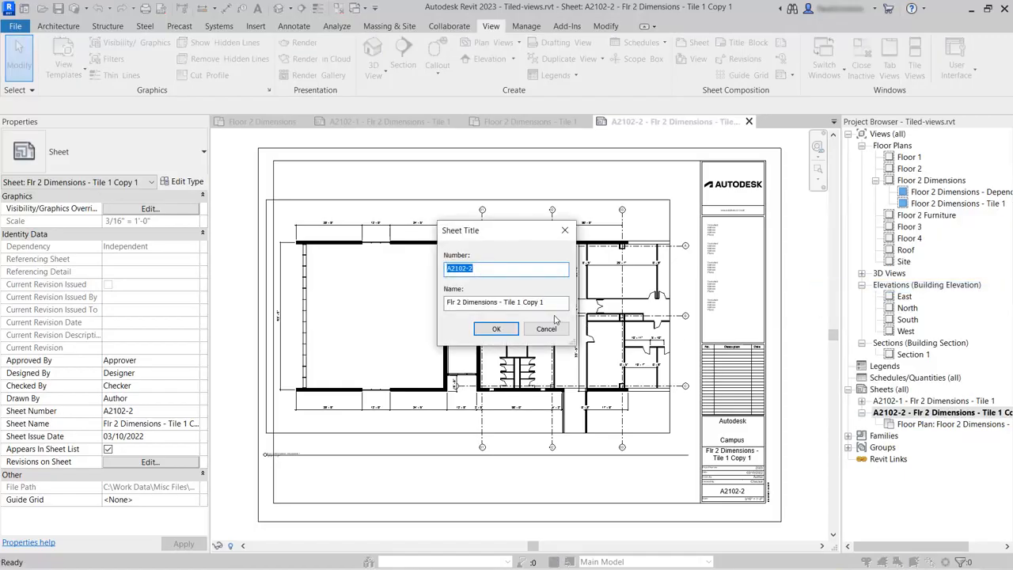
pyautogui.moveTo(518, 303); pyautogui.dragTo(568, 302)
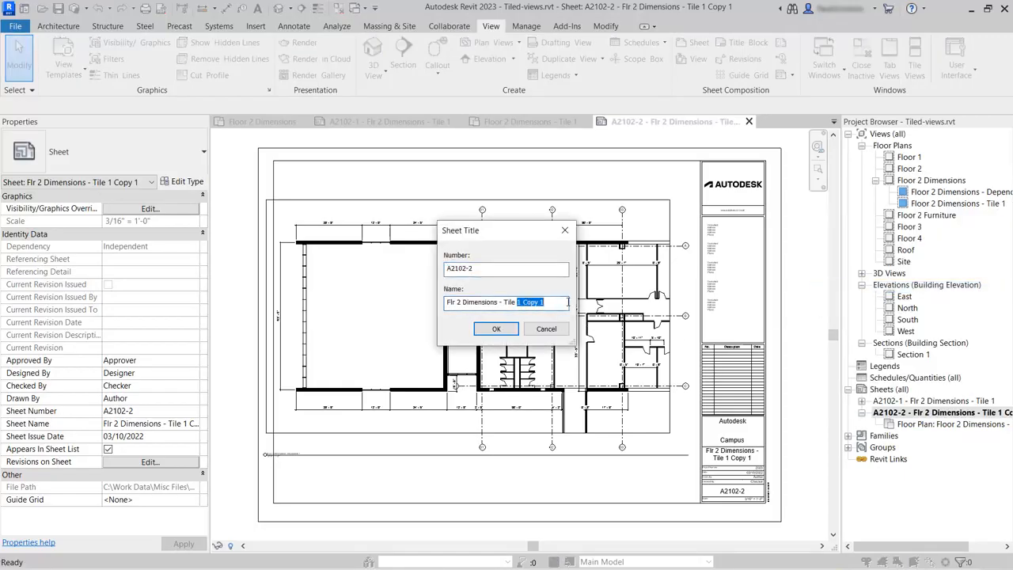
pyautogui.write('2')
pyautogui.click(496, 329)
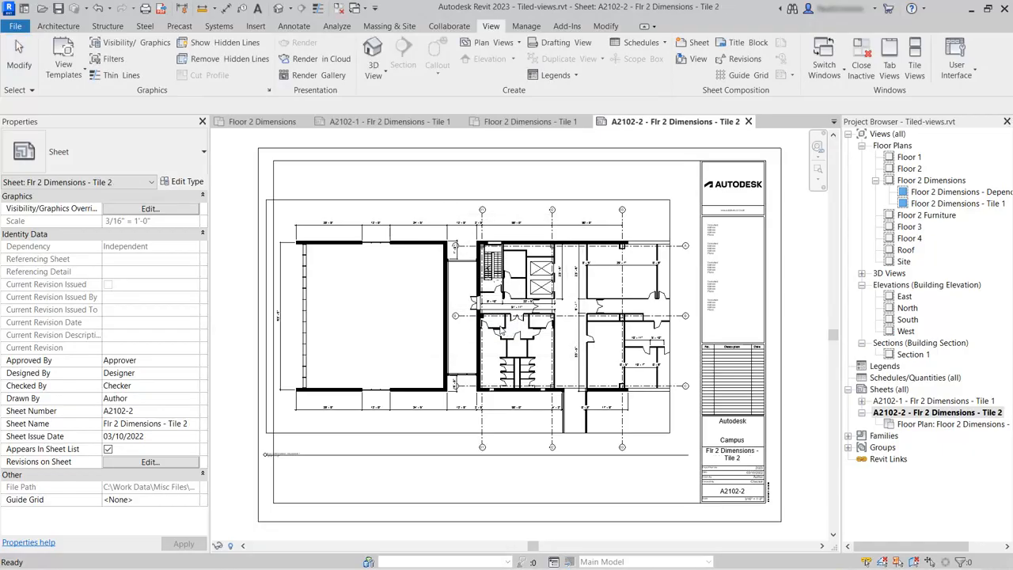
# Step: Open the new dependent view and rename it Floor 2 Dimensions - Tile 2
pyautogui.doubleClick(932, 196)
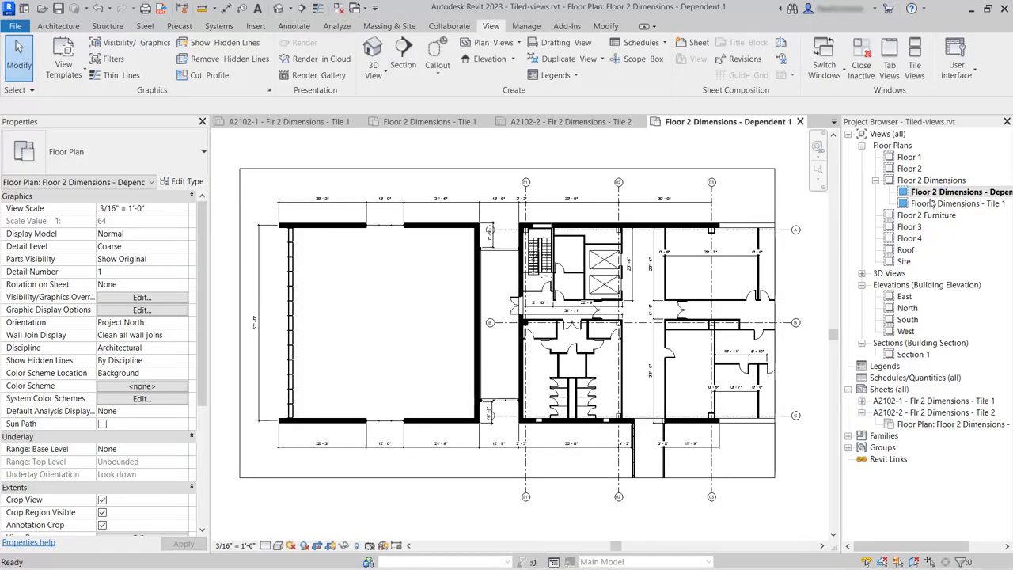
pyautogui.rightClick(933, 195)
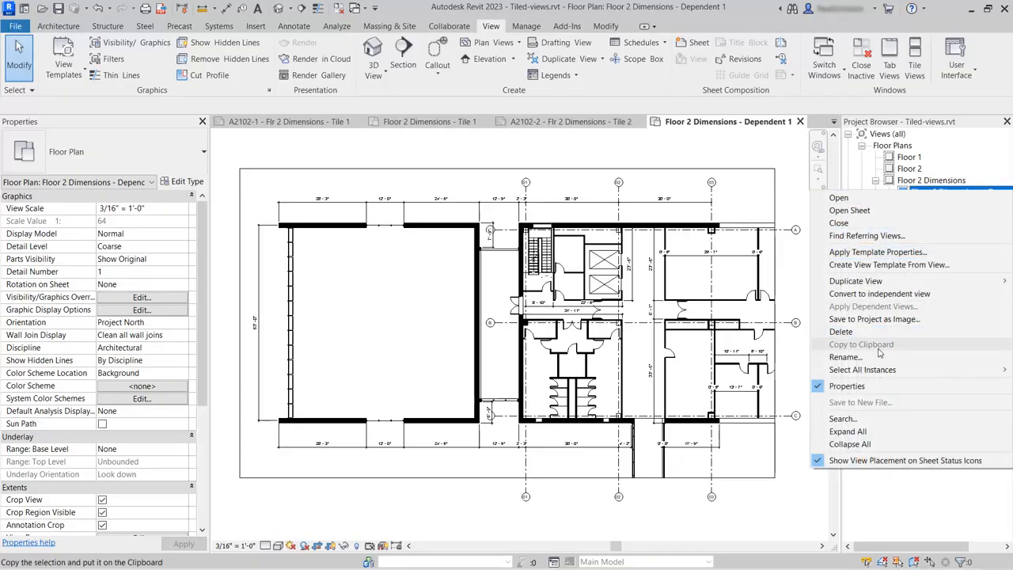
pyautogui.click(845, 357)
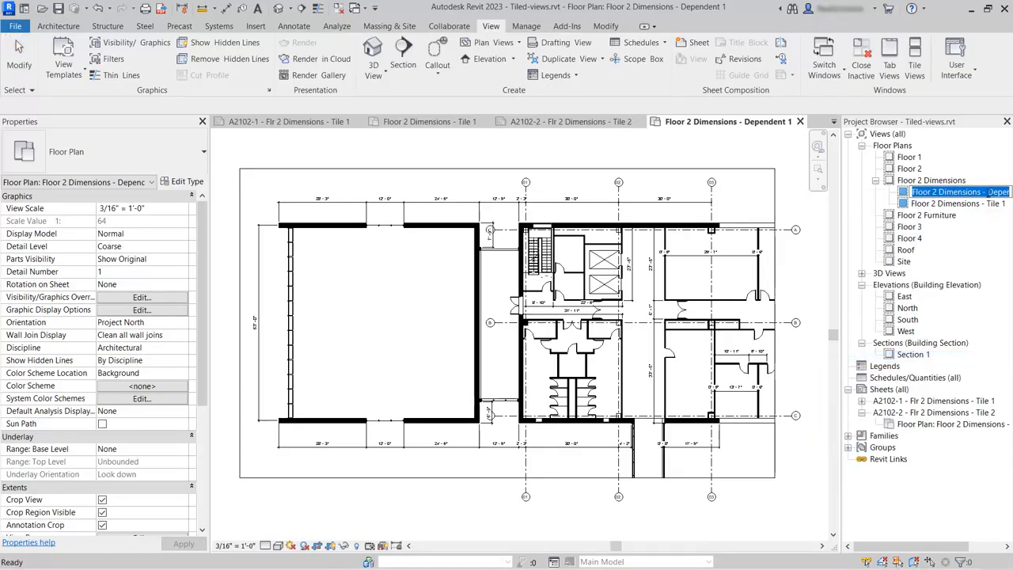
pyautogui.moveTo(989, 193); pyautogui.dragTo(1009, 192)
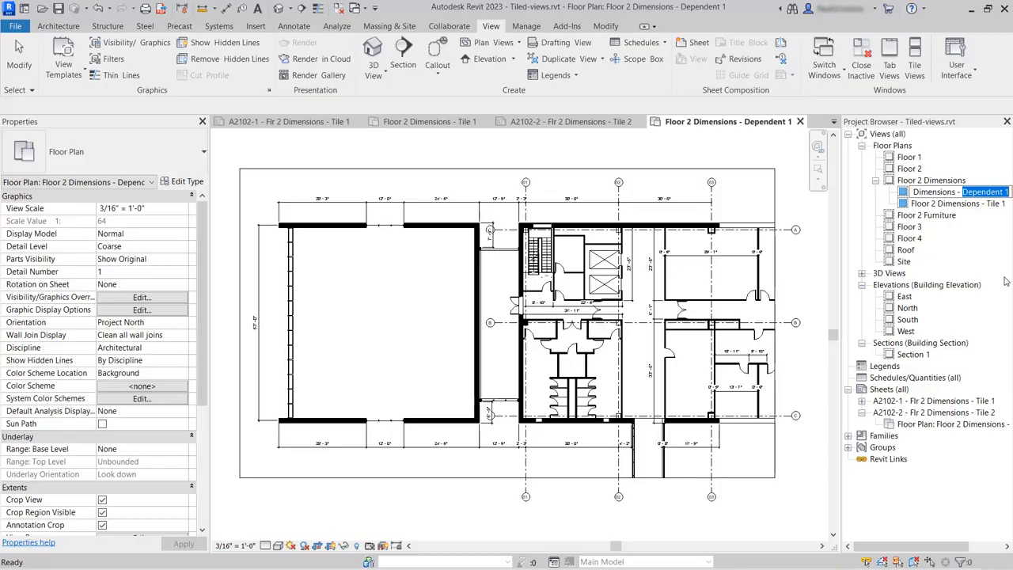
pyautogui.write('Til')
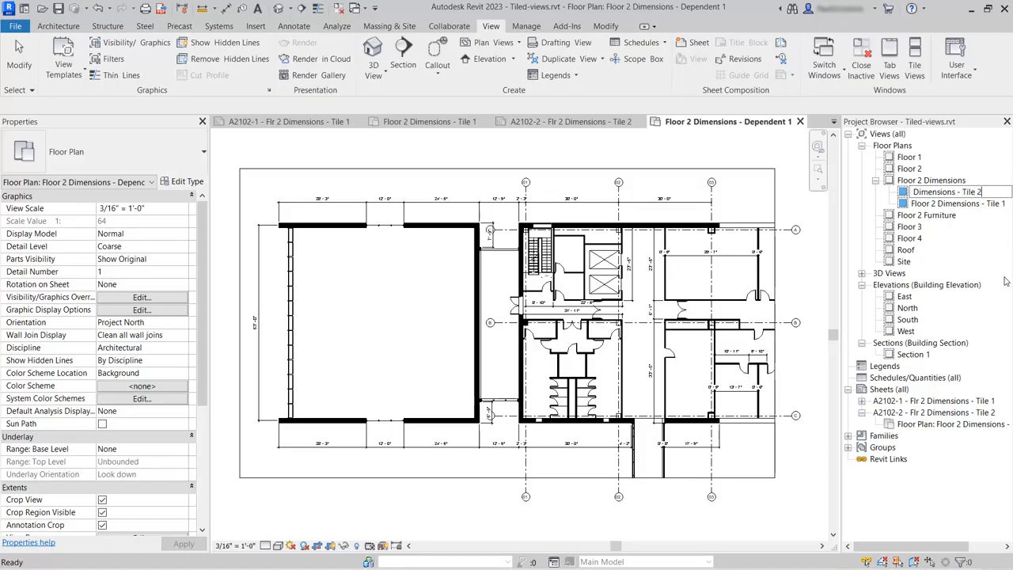
pyautogui.press('Return')
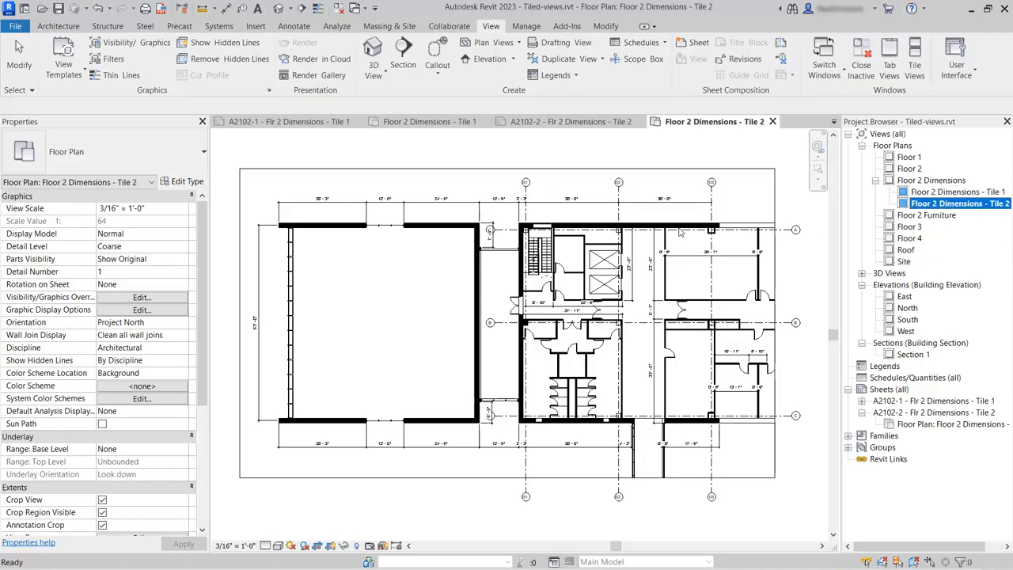
# Step: Resize the Tile 2 view's crop region to cover the plan's right portion, starting at the central core
pyautogui.click(568, 148)
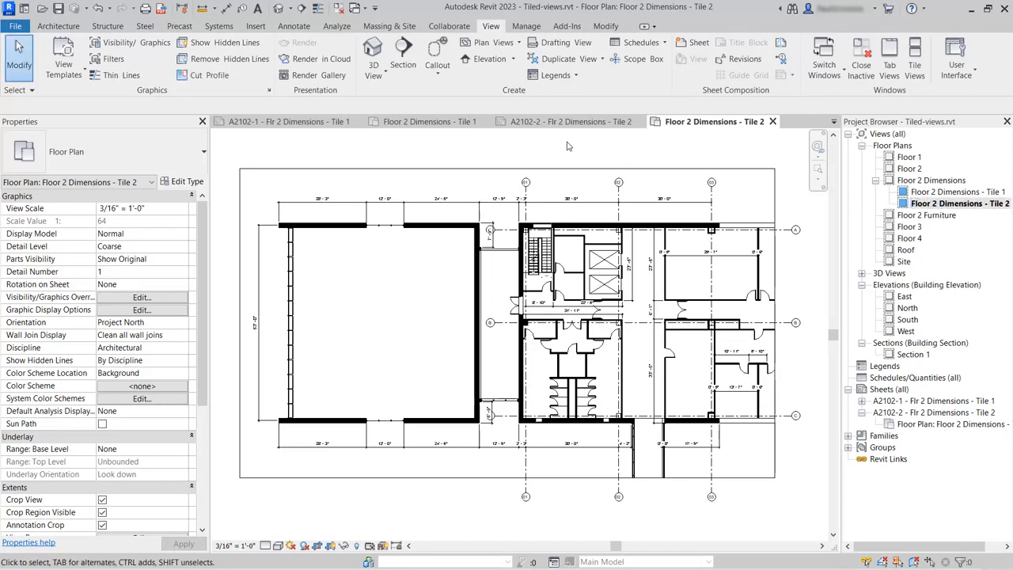
pyautogui.click(411, 169)
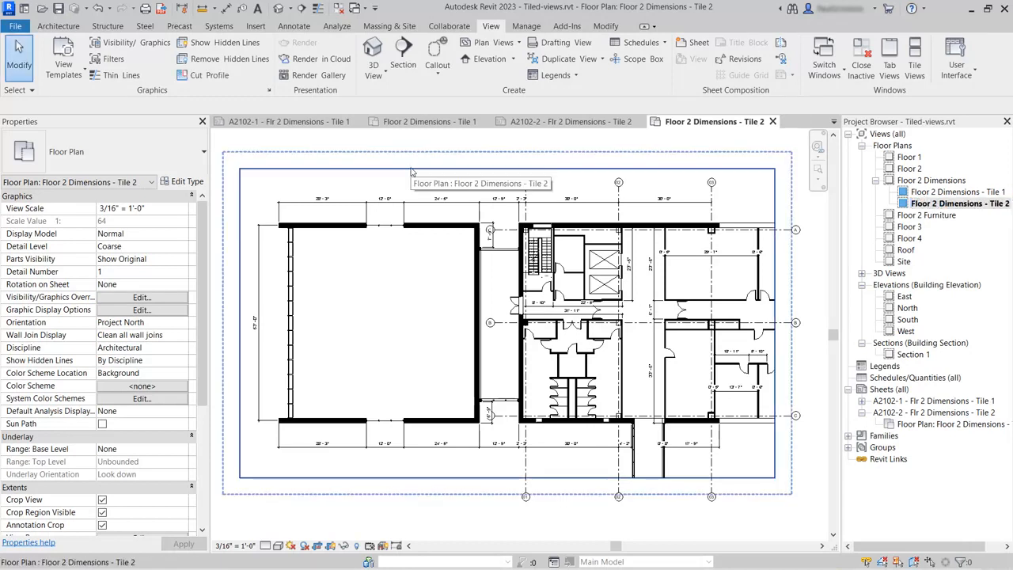
pyautogui.click(411, 168)
pyautogui.scroll(-3, 380, 212)
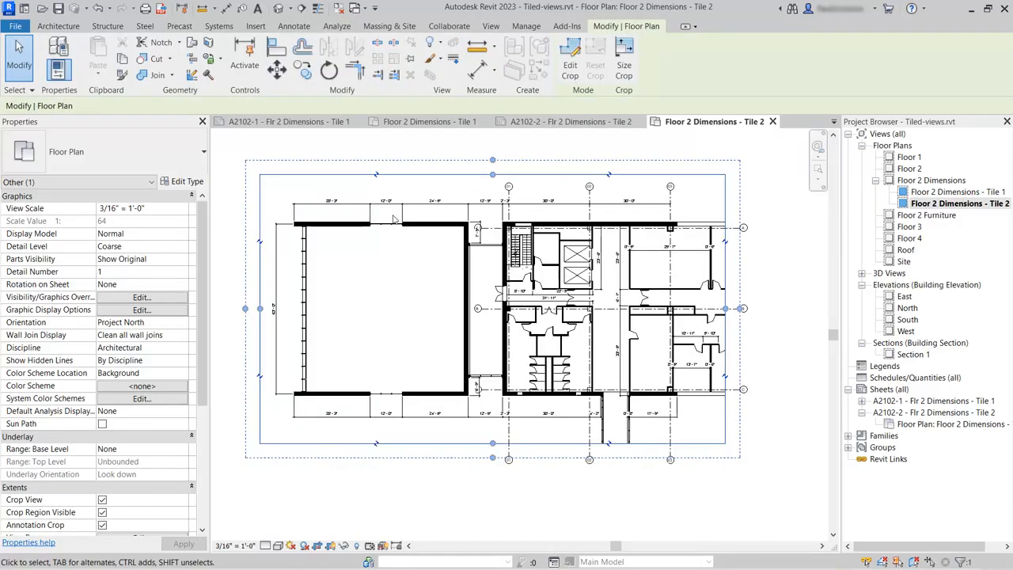
pyautogui.moveTo(584, 270); pyautogui.dragTo(801, 260)
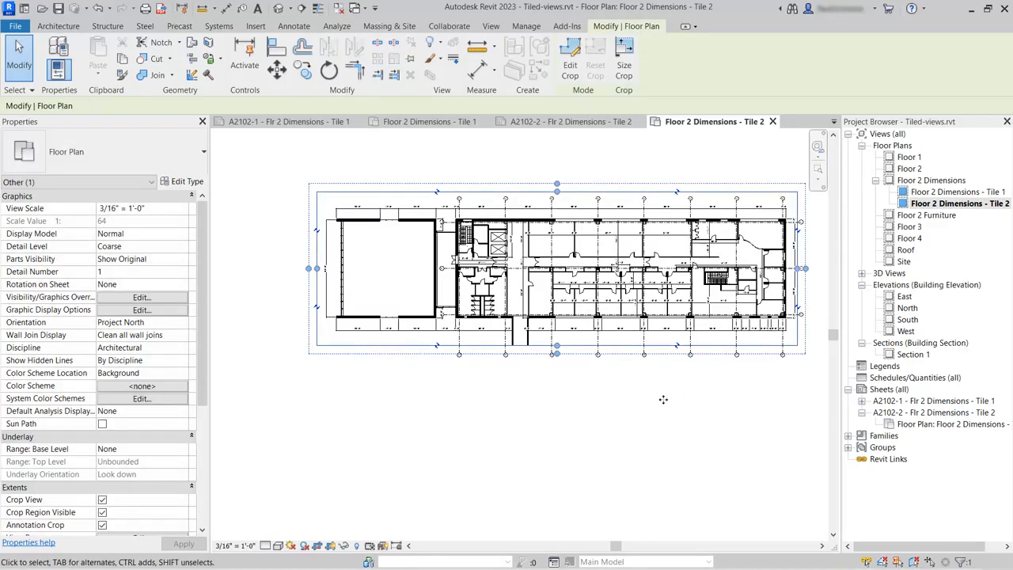
pyautogui.moveTo(319, 271); pyautogui.dragTo(569, 255)
pyautogui.moveTo(560, 325); pyautogui.dragTo(567, 372)
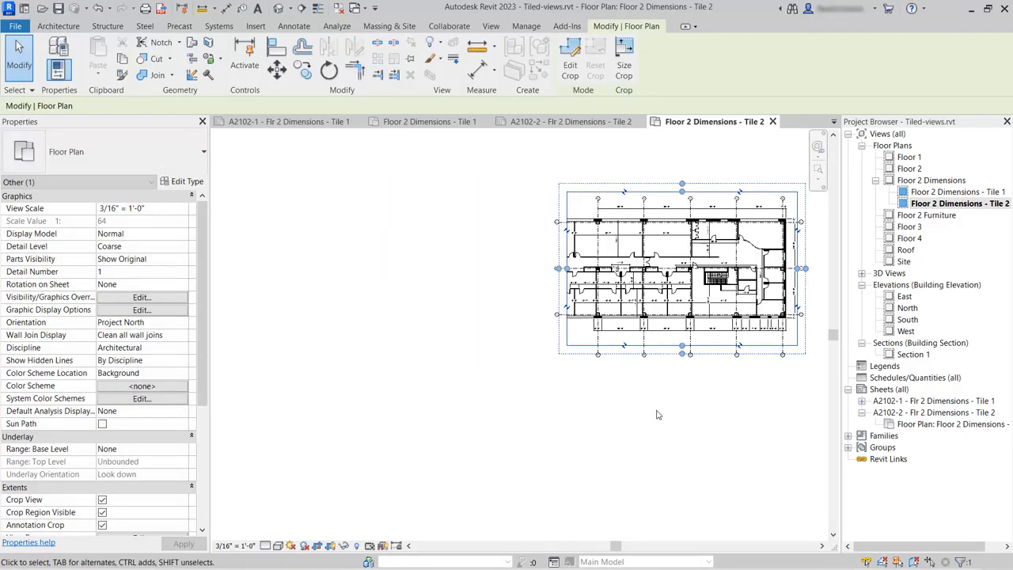
pyautogui.moveTo(621, 410); pyautogui.dragTo(481, 441, button='middle')
pyautogui.scroll(4, 576, 286)
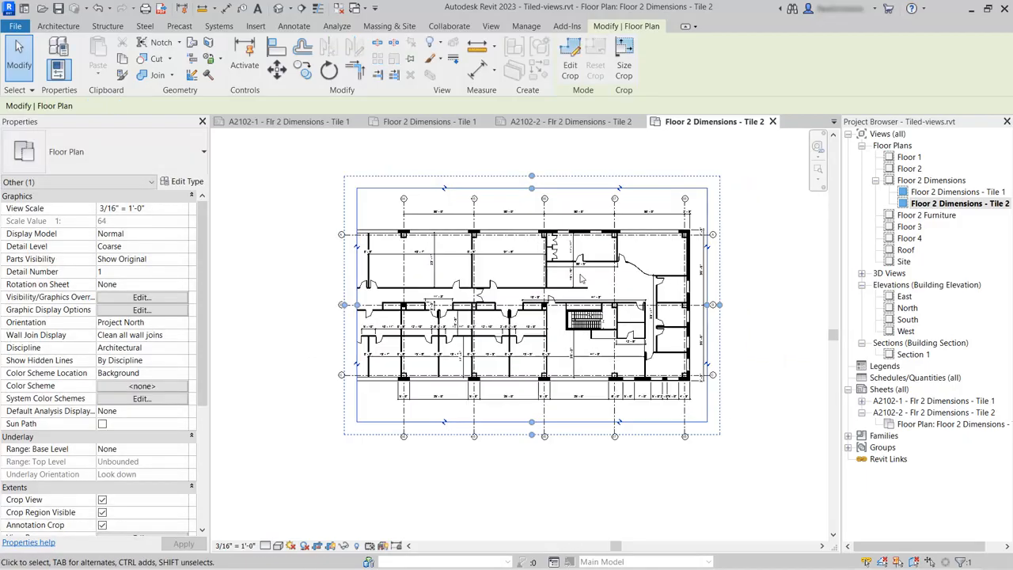
pyautogui.click(760, 283)
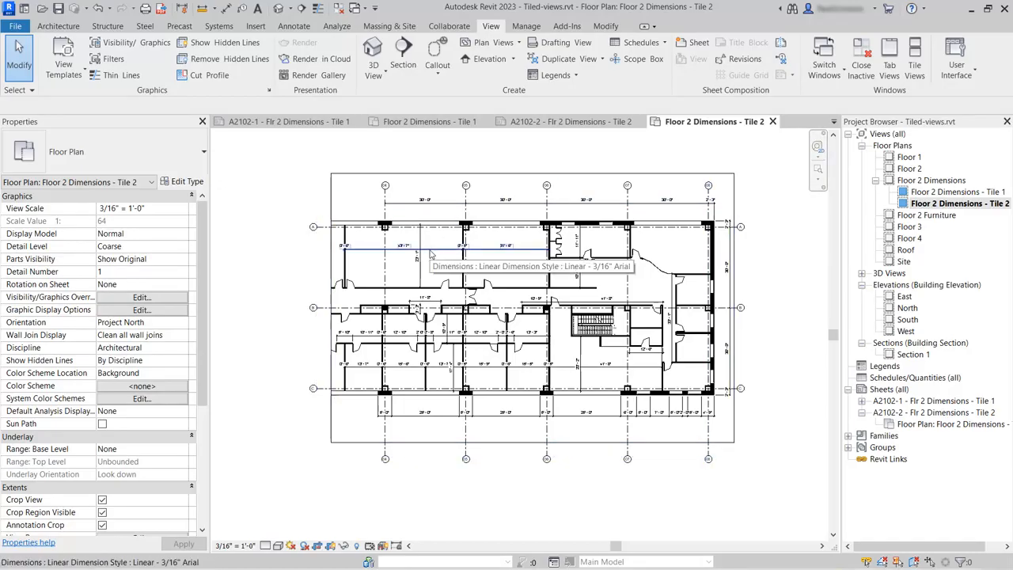
# Step: In the parent Floor 2 Dimensions view, move the upper room dimension string lower within the rooms
pyautogui.click(422, 122)
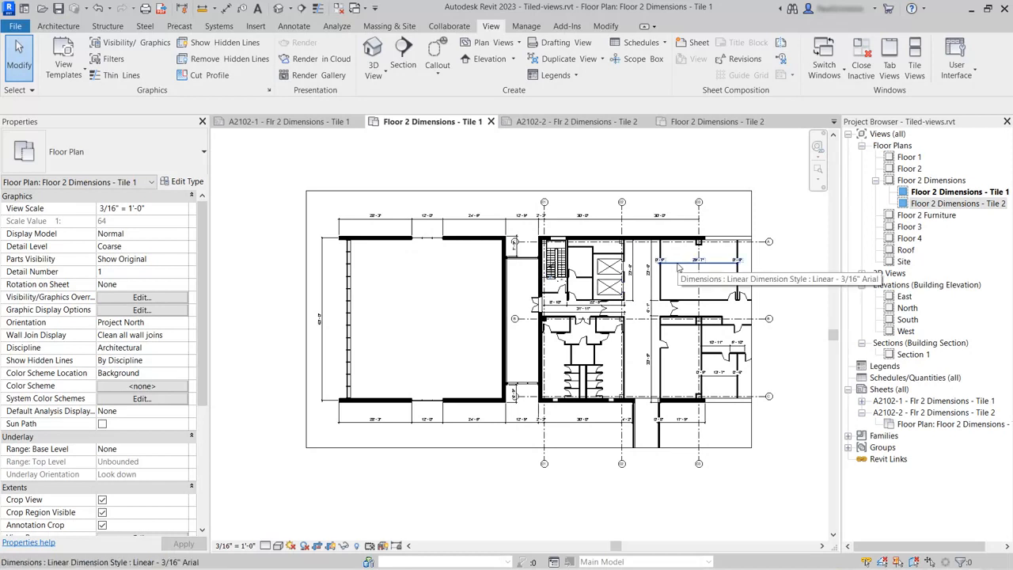
pyautogui.doubleClick(932, 180)
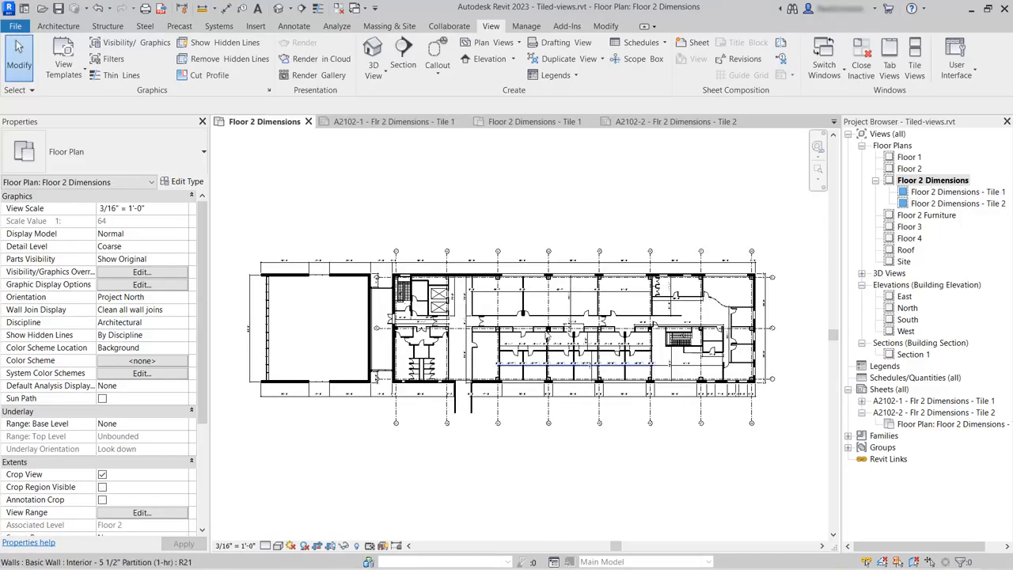
pyautogui.click(544, 292)
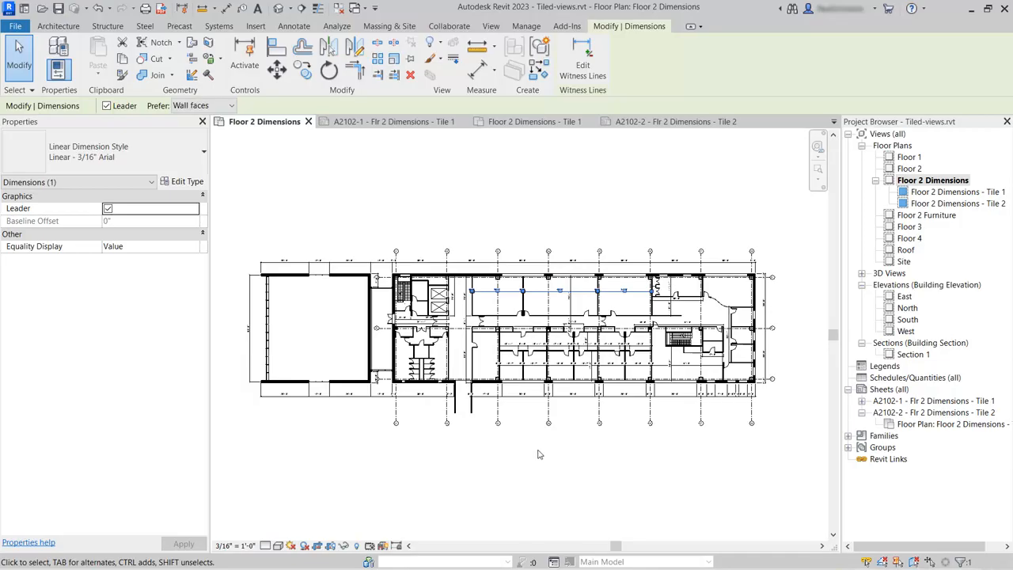
pyautogui.scroll(5, 535, 313)
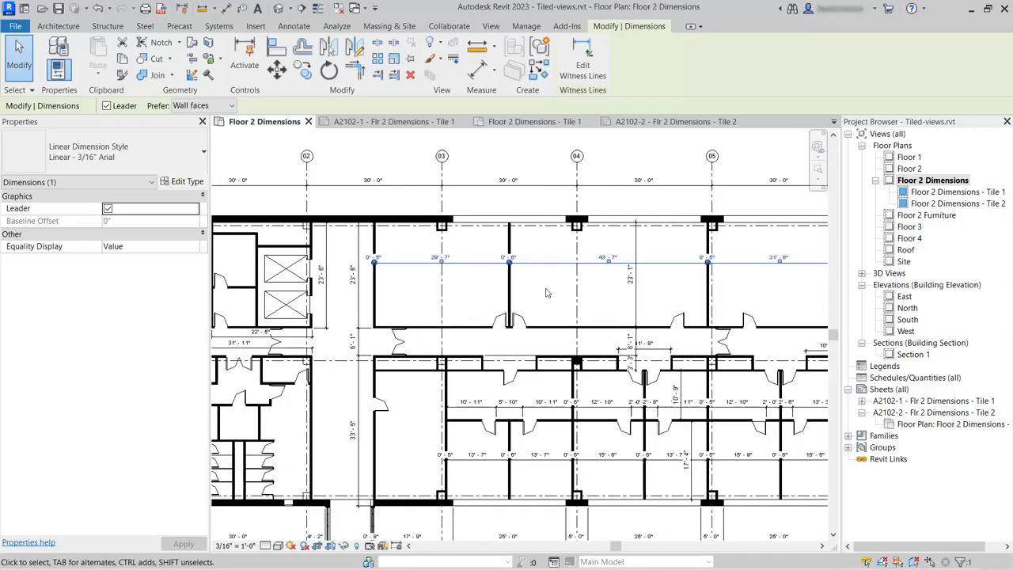
pyautogui.moveTo(553, 261); pyautogui.dragTo(557, 311)
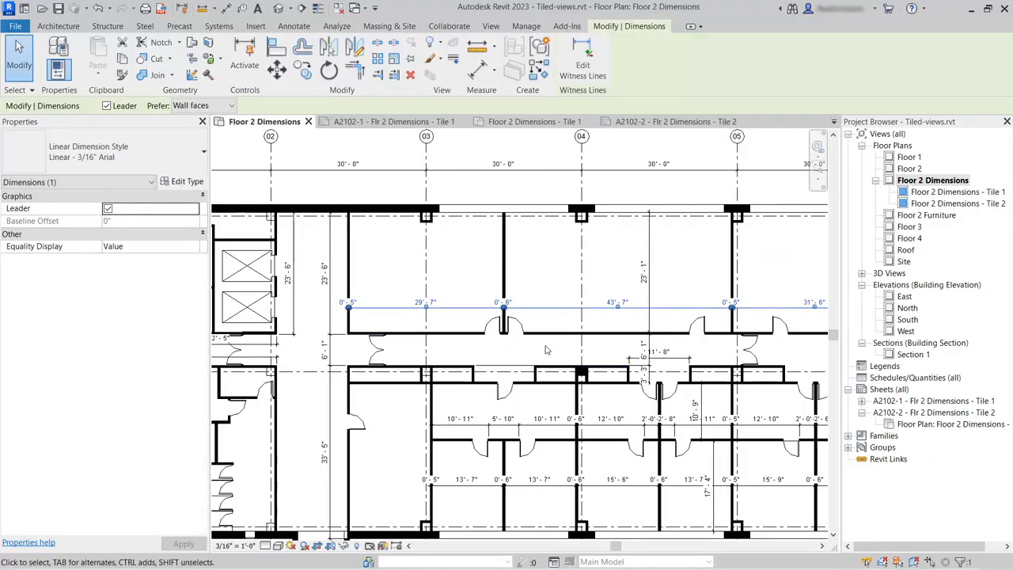
# Step: Check the moved dimension string in the Tile 1 and Tile 2 views
pyautogui.click(535, 122)
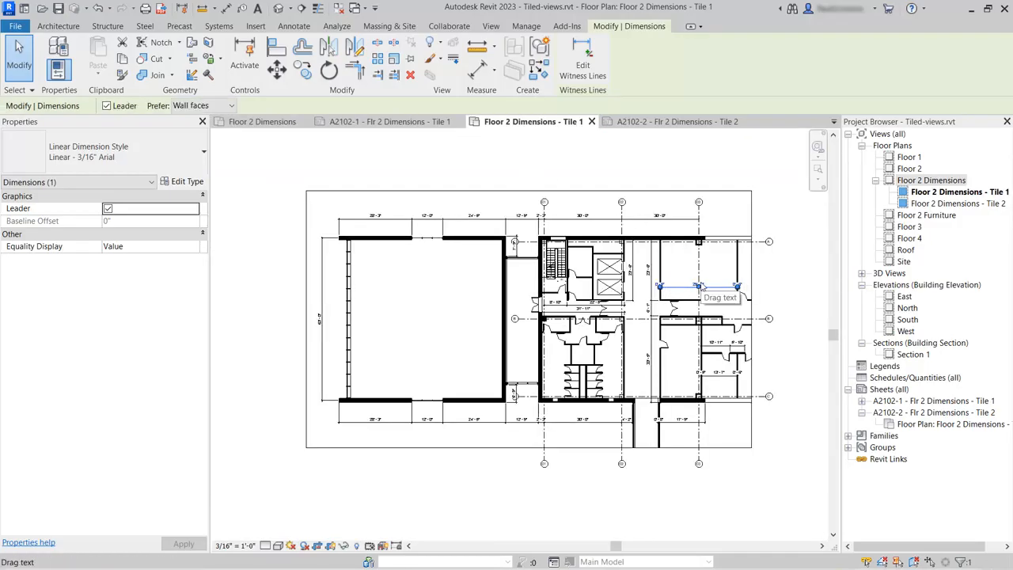
pyautogui.doubleClick(958, 203)
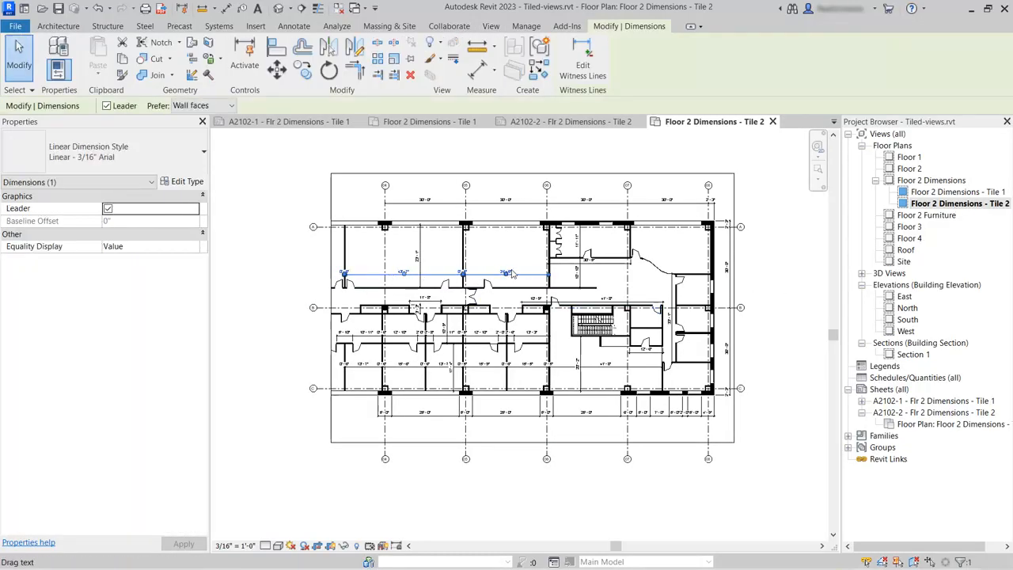
pyautogui.click(490, 156)
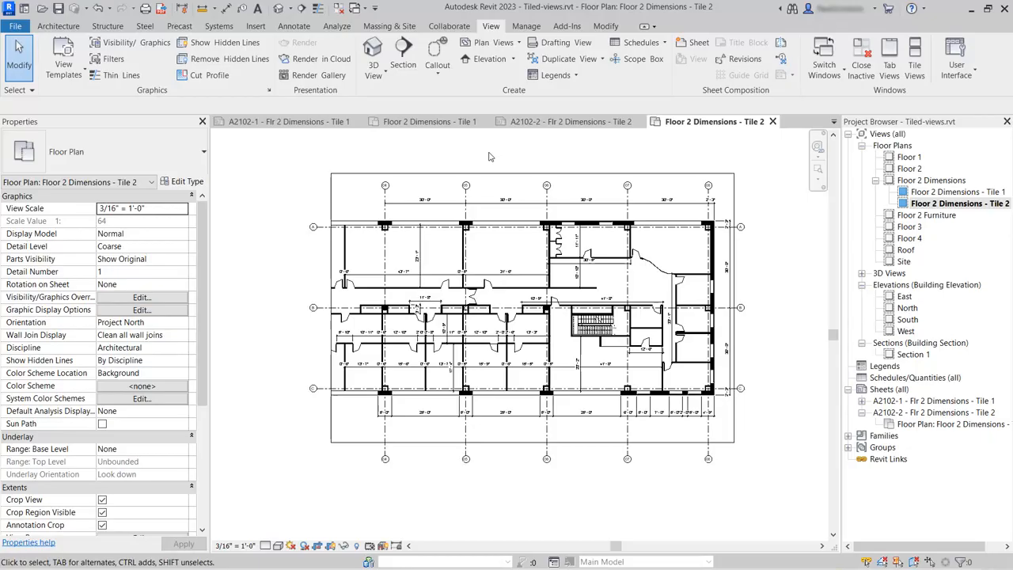
# Step: Delete the existing plan viewport from sheet A2102-2
pyautogui.click(577, 122)
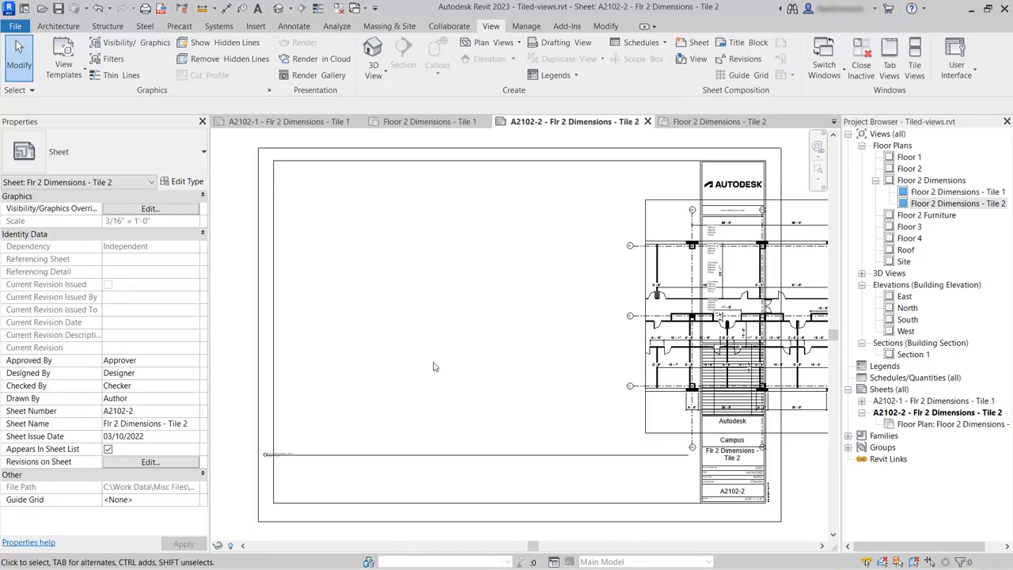
pyautogui.scroll(-3, 435, 365)
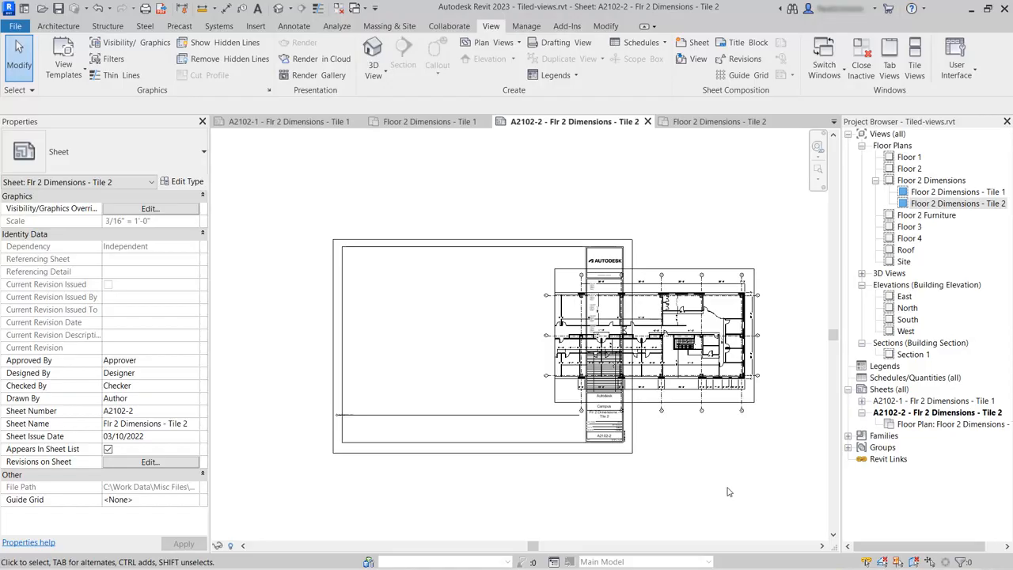
pyautogui.click(695, 360)
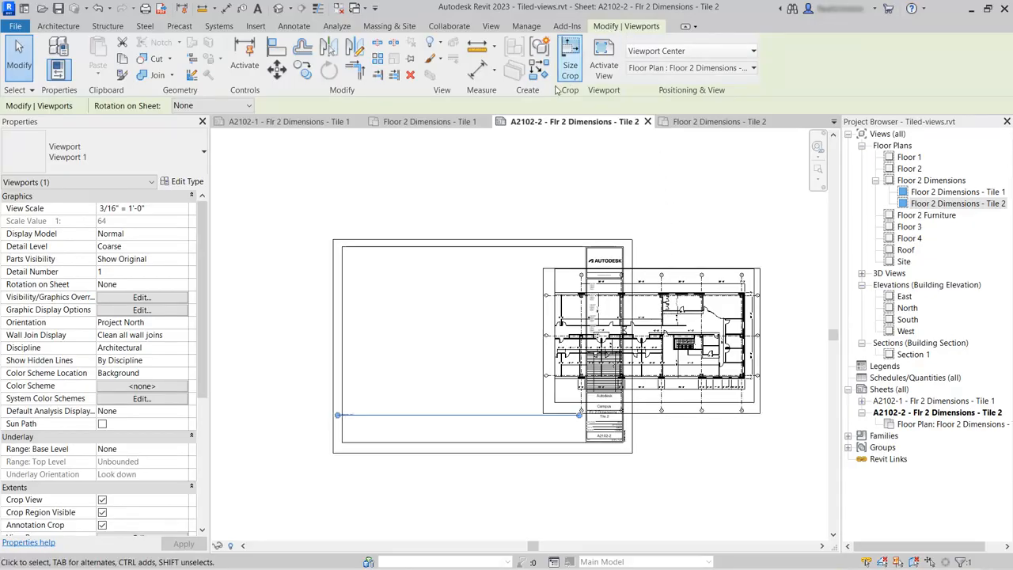
pyautogui.click(411, 75)
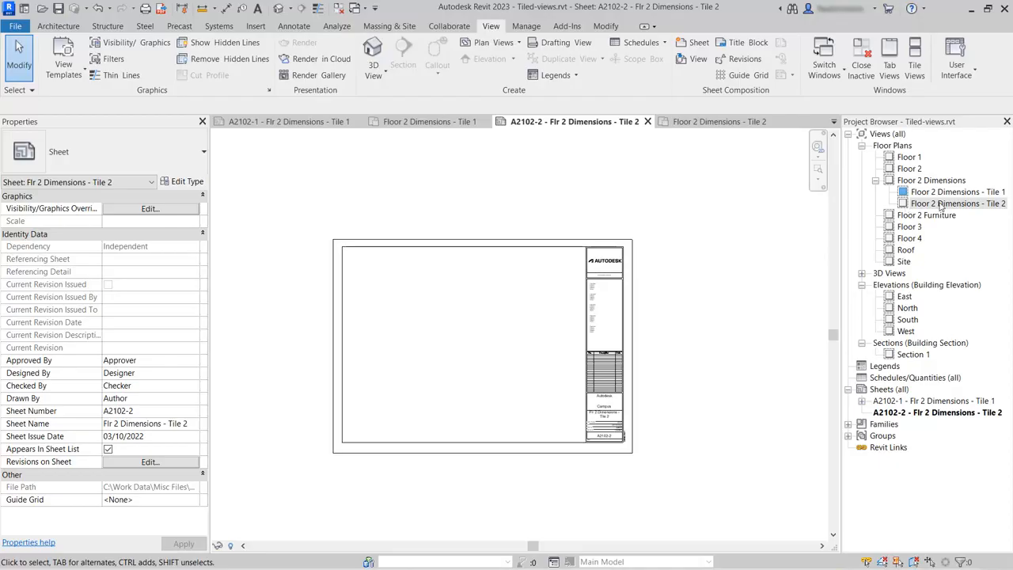
# Step: Place the Floor 2 Dimensions - Tile 2 view onto sheet A2102-2 inside the title block
pyautogui.click(941, 205)
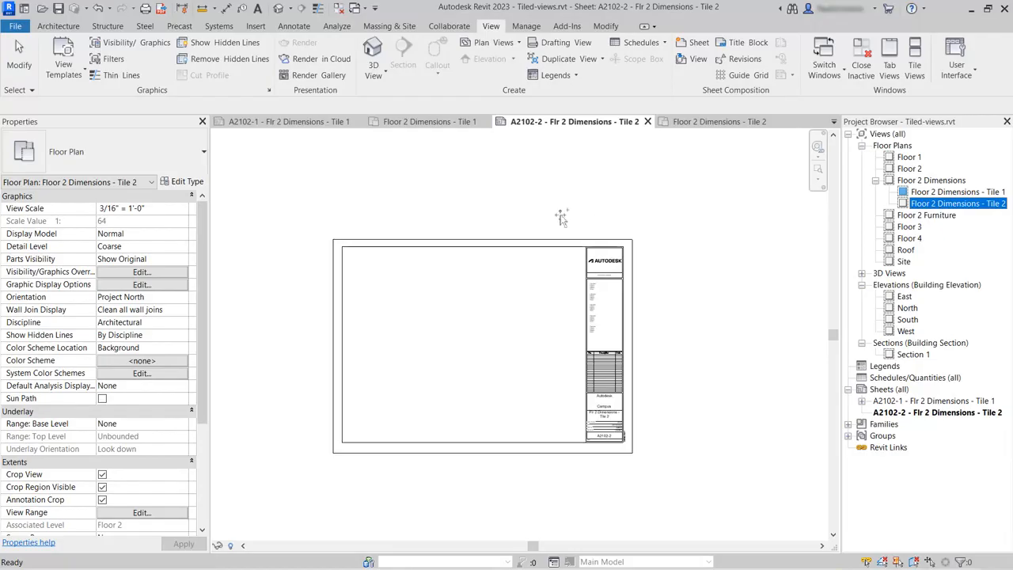
pyautogui.moveTo(942, 204); pyautogui.dragTo(508, 202)
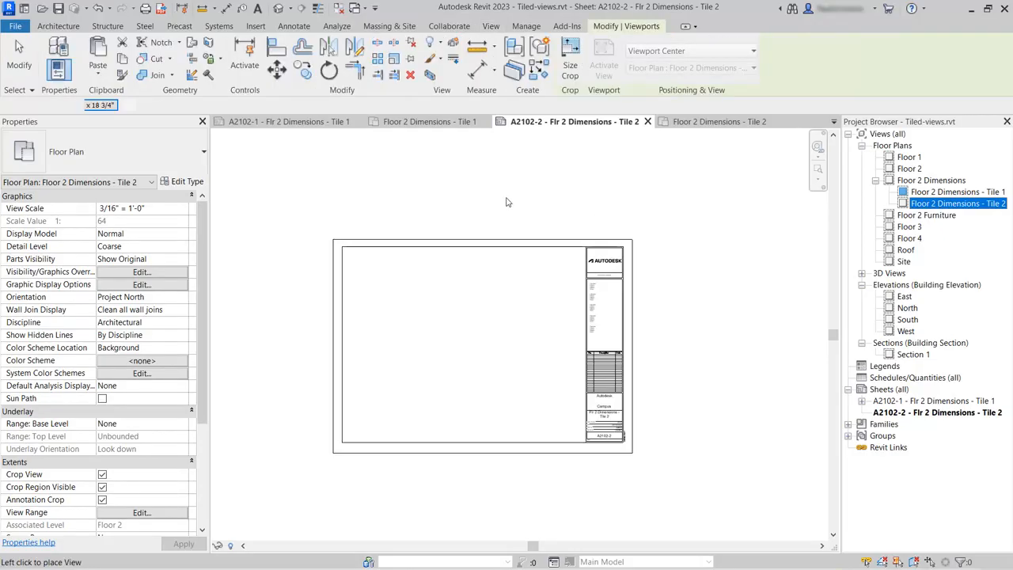
pyautogui.click(463, 338)
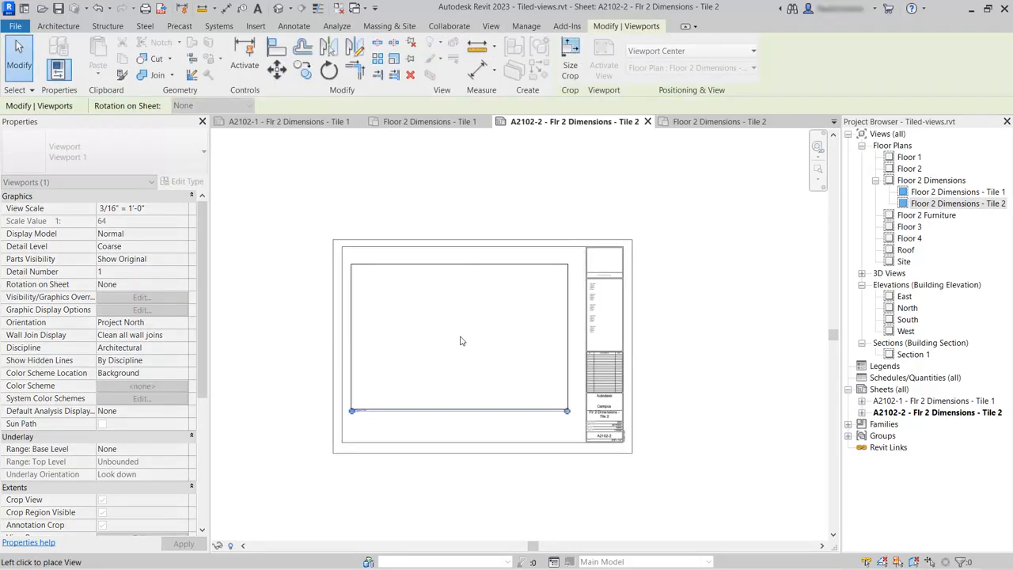
pyautogui.click(723, 275)
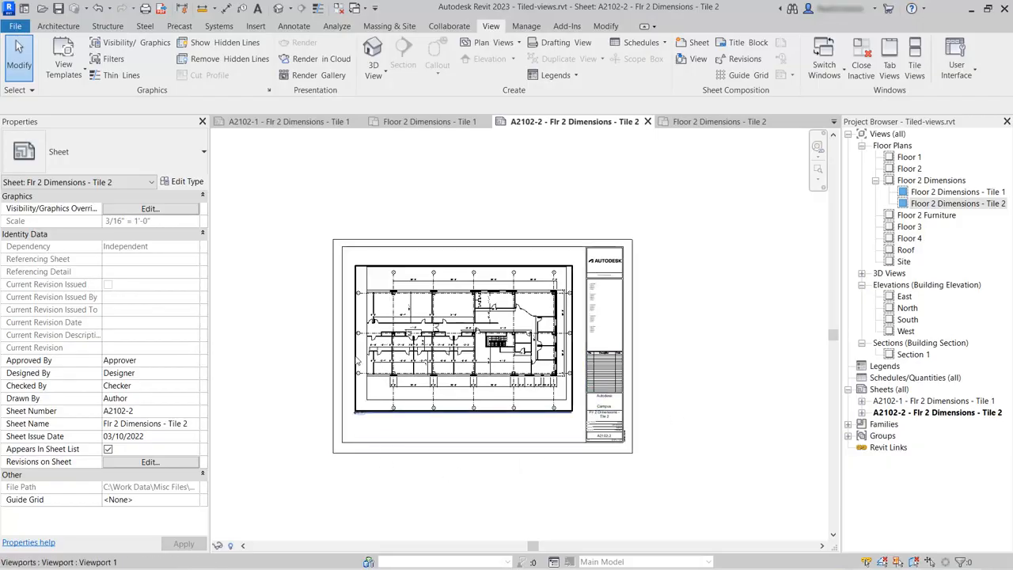
# Step: Examine the placed Tile 2 plan on the sheet up close
pyautogui.scroll(2, 354, 340)
pyautogui.scroll(2, 355, 340)
pyautogui.scroll(1, 372, 303)
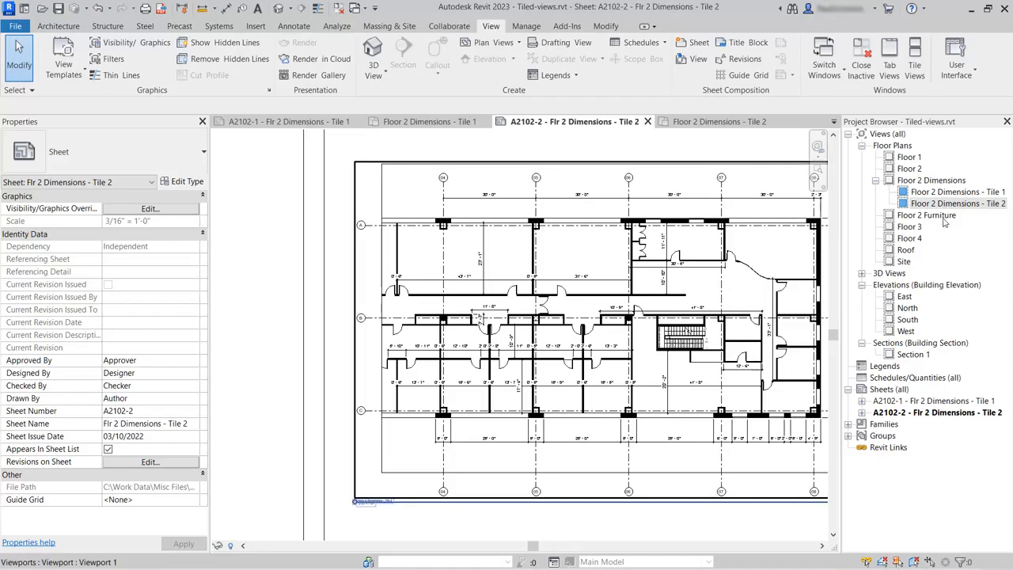
# Step: Open the parent Floor 2 Dimensions plan and turn on its crop region visibility
pyautogui.doubleClick(942, 182)
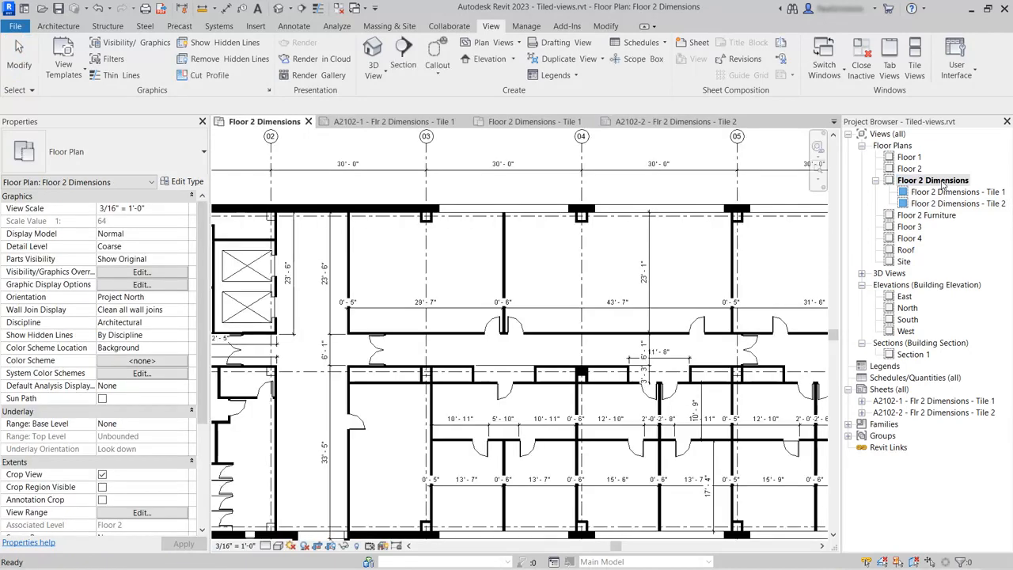
pyautogui.scroll(-5, 546, 356)
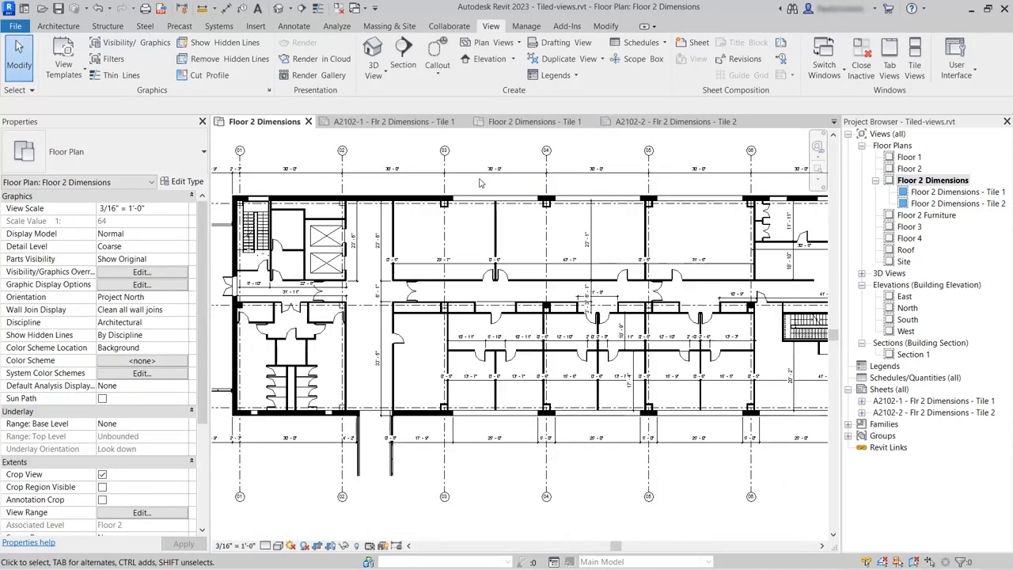
pyautogui.scroll(-1, 563, 460)
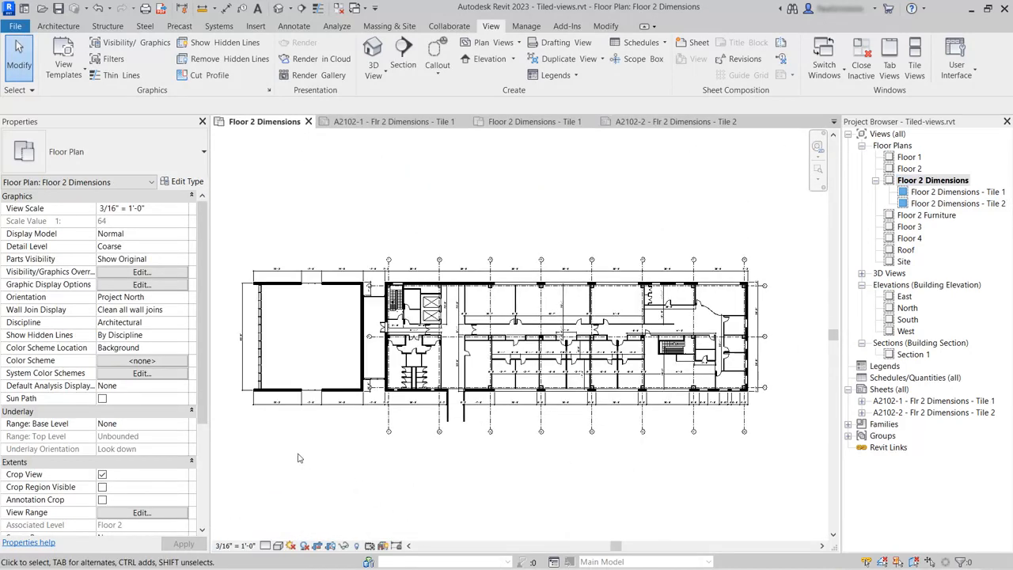
pyautogui.click(102, 487)
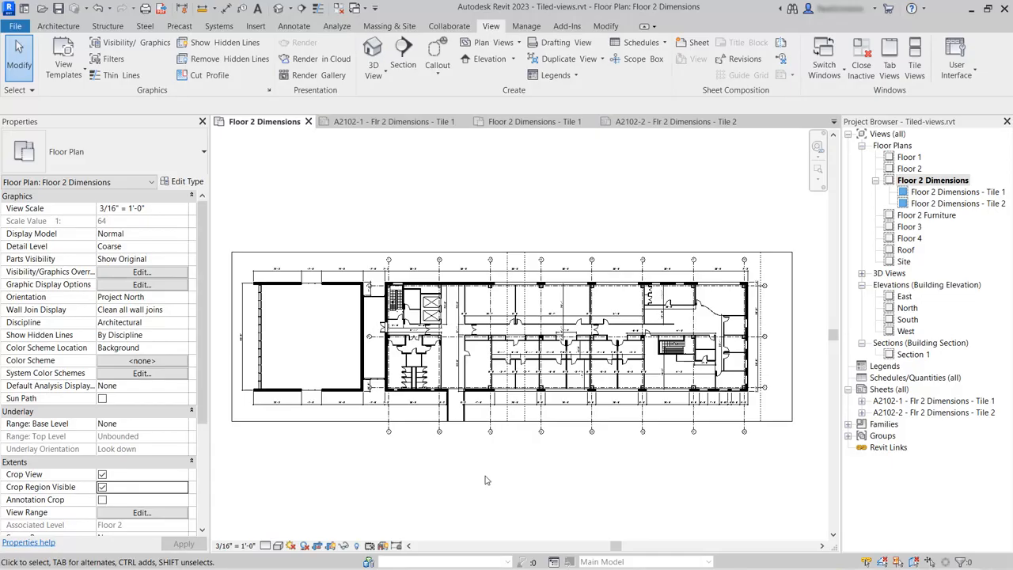
# Step: Sketch a vertical matchline at the boundary between the two tiles and finish the sketch
pyautogui.scroll(1, 487, 481)
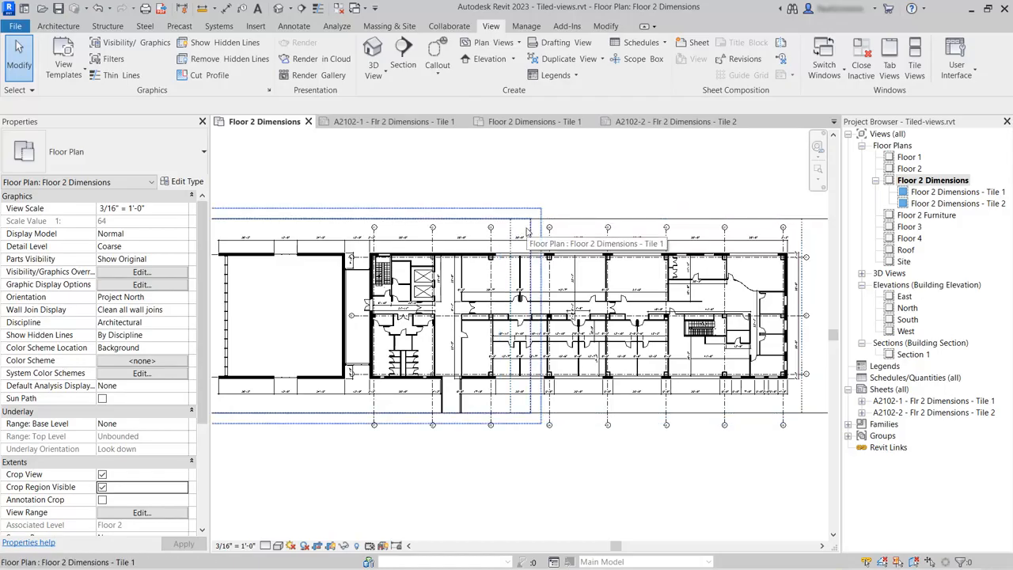
pyautogui.scroll(3, 526, 230)
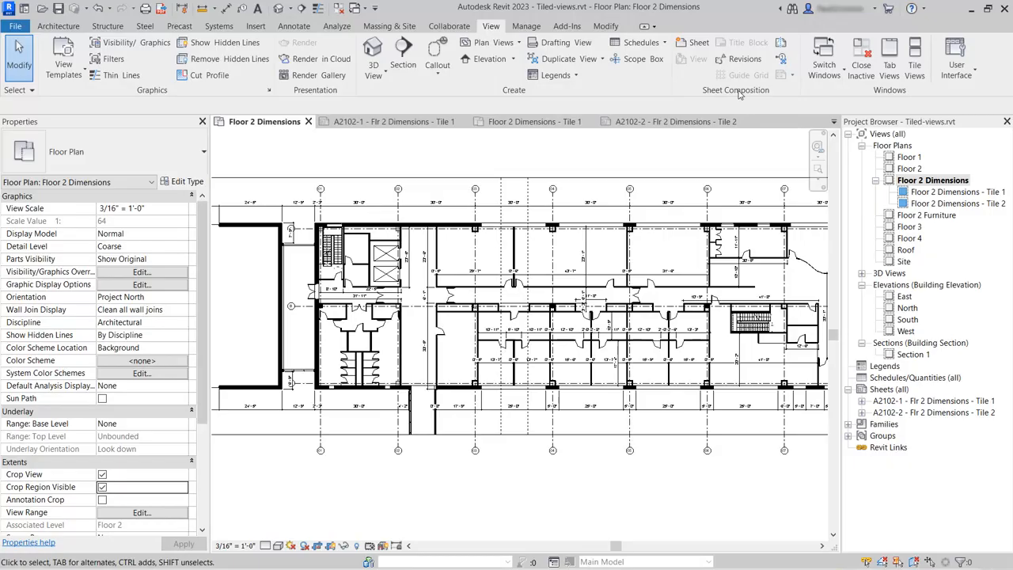
pyautogui.click(780, 43)
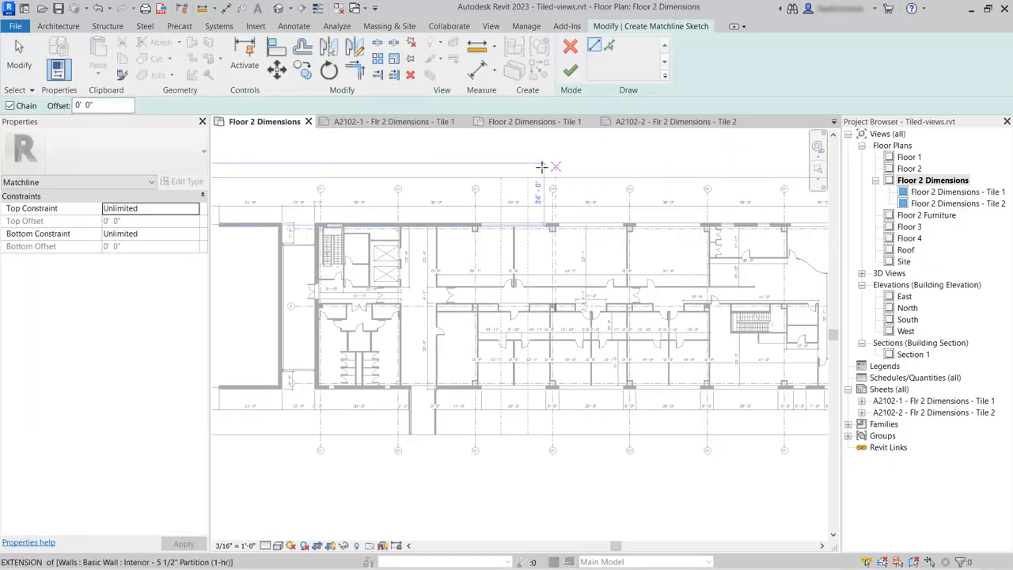
pyautogui.click(515, 174)
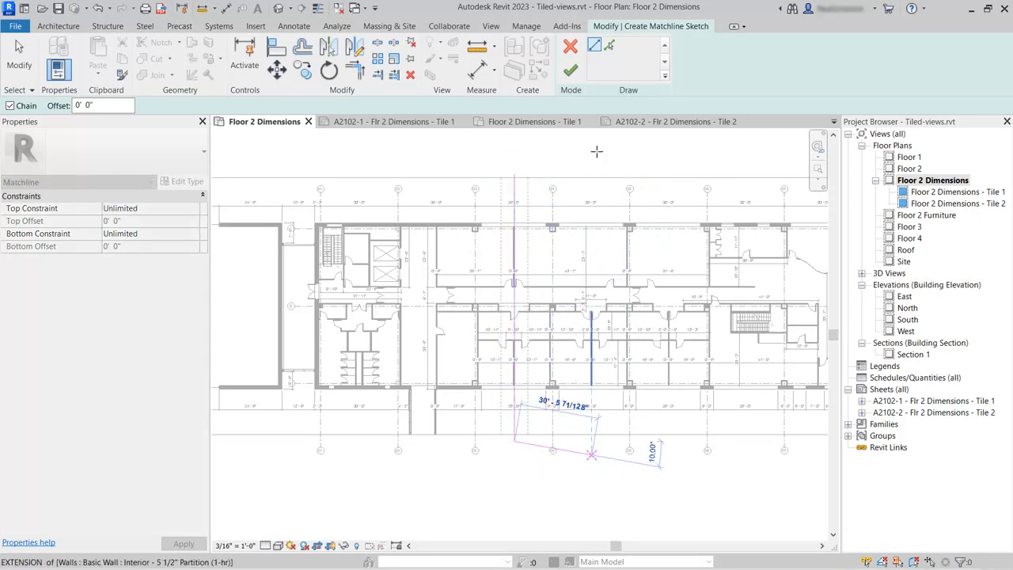
pyautogui.click(573, 72)
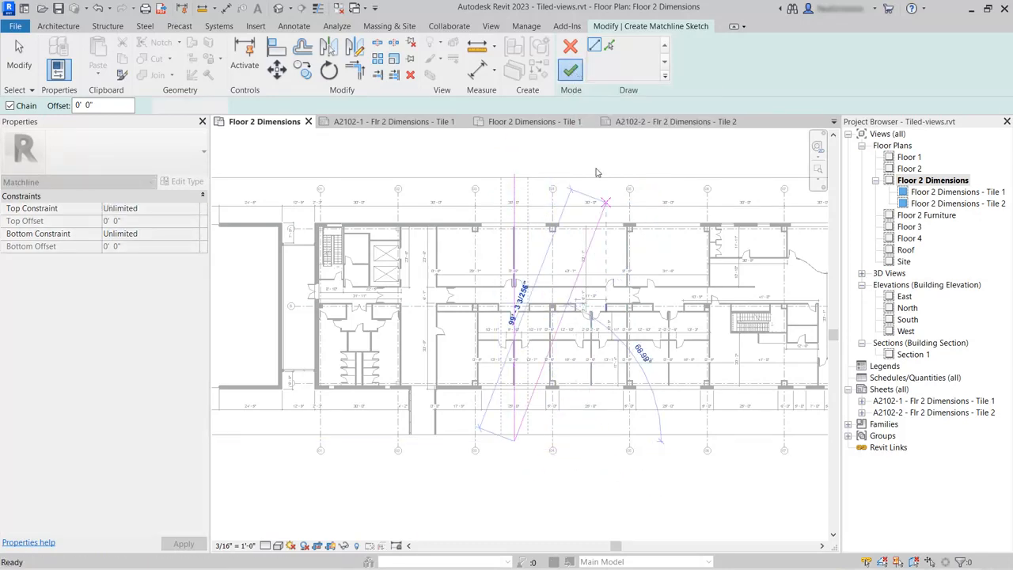
pyautogui.click(589, 155)
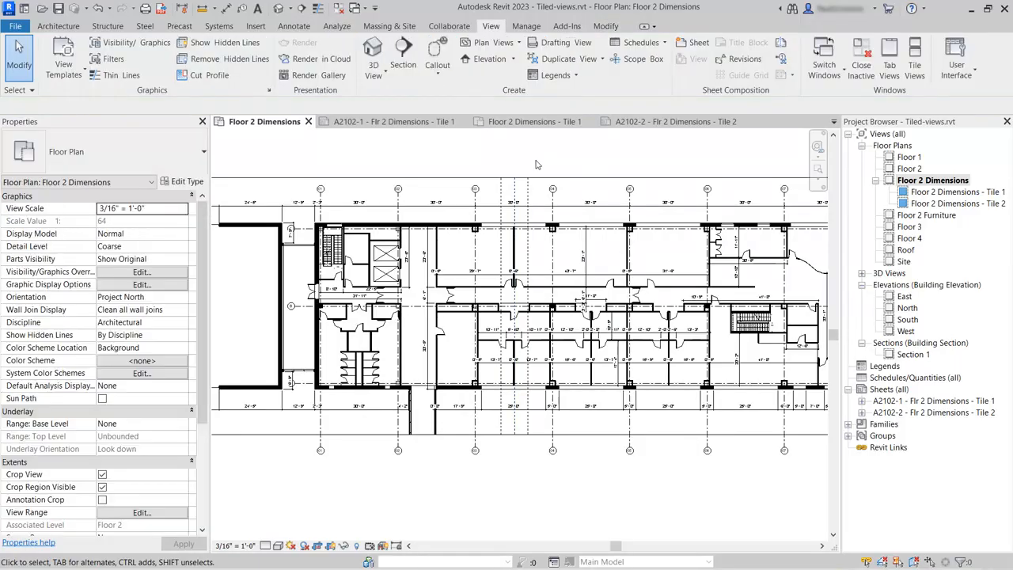
# Step: Place a view reference targeting Floor 2 Dimensions - Tile 1 just left of the matchline
pyautogui.scroll(5, 535, 165)
pyautogui.scroll(2, 486, 181)
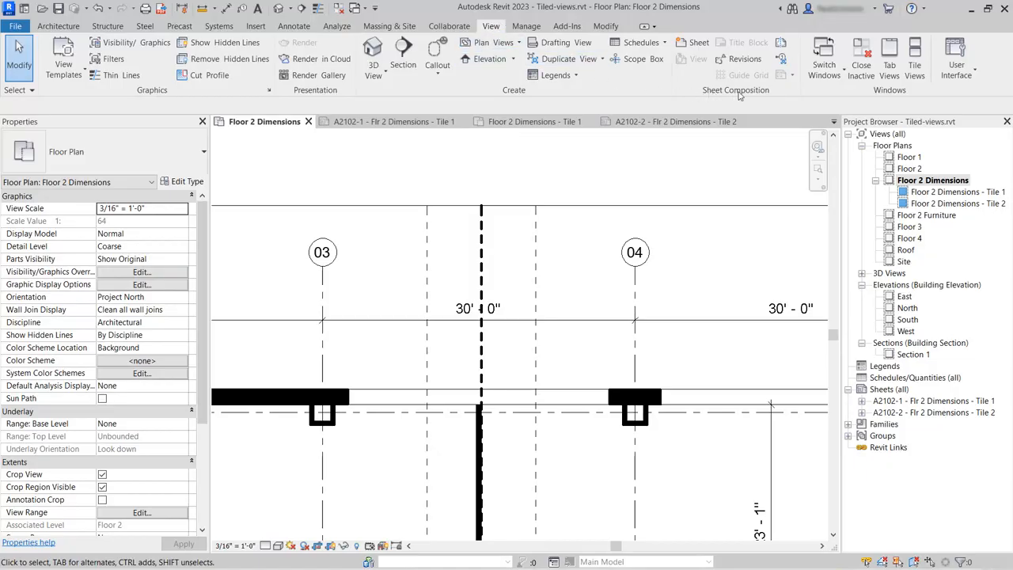
pyautogui.click(781, 62)
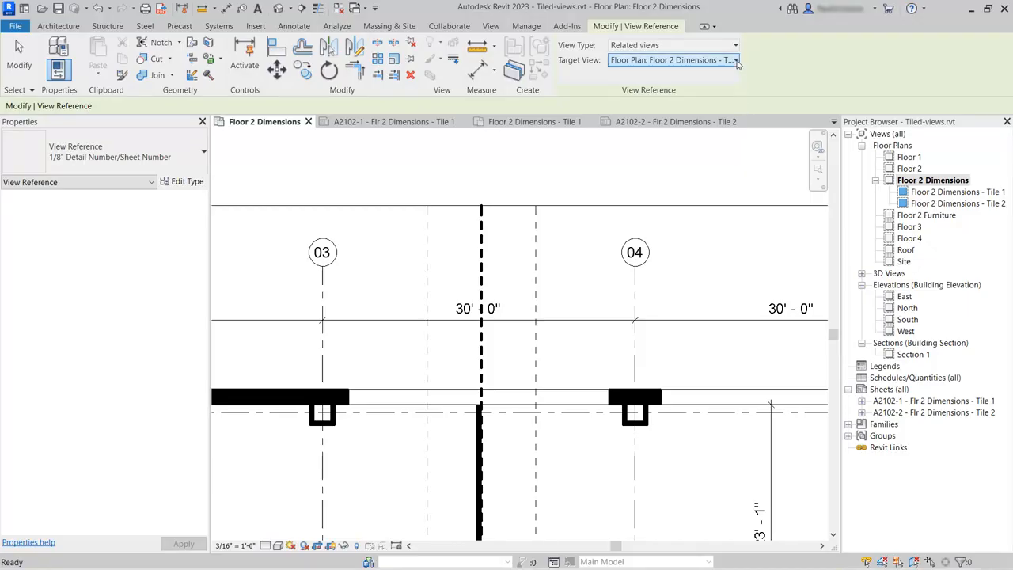
pyautogui.click(736, 63)
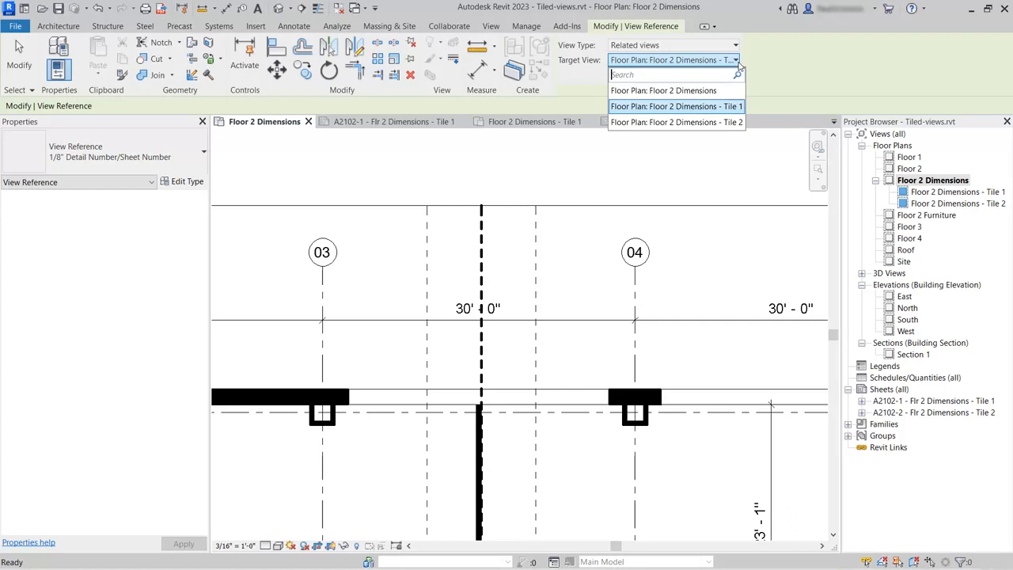
pyautogui.click(720, 111)
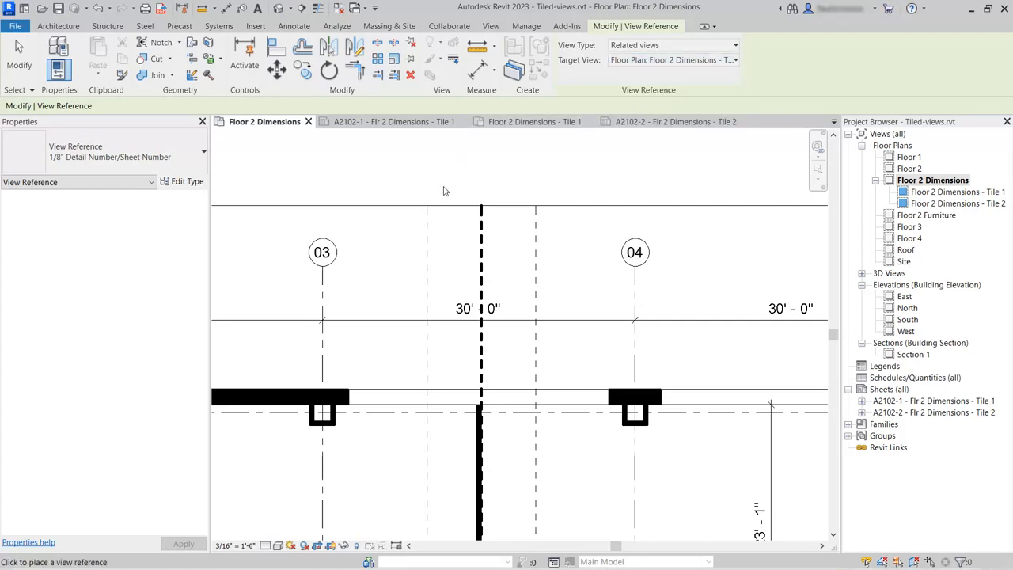
pyautogui.click(434, 240)
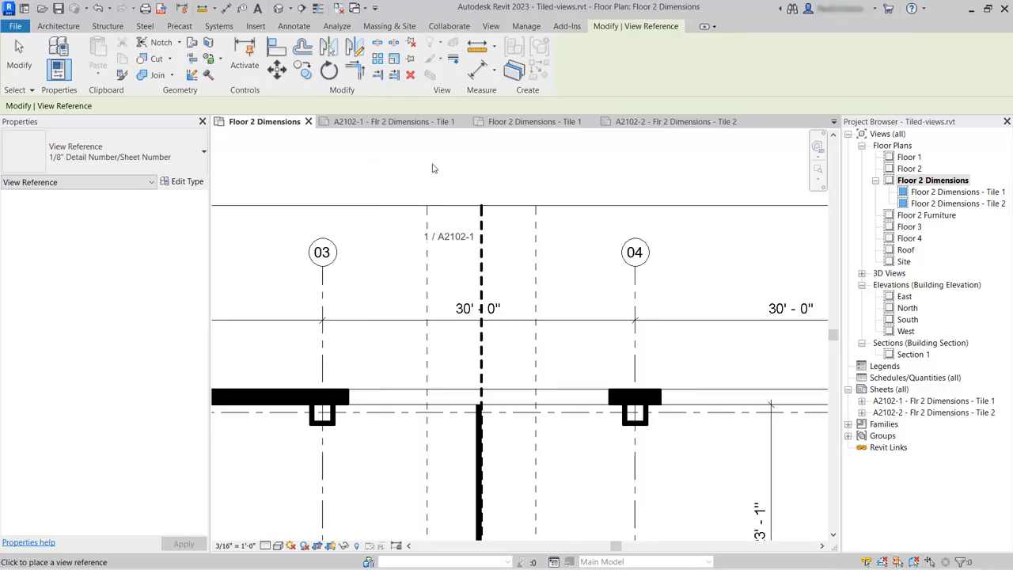
pyautogui.click(30, 64)
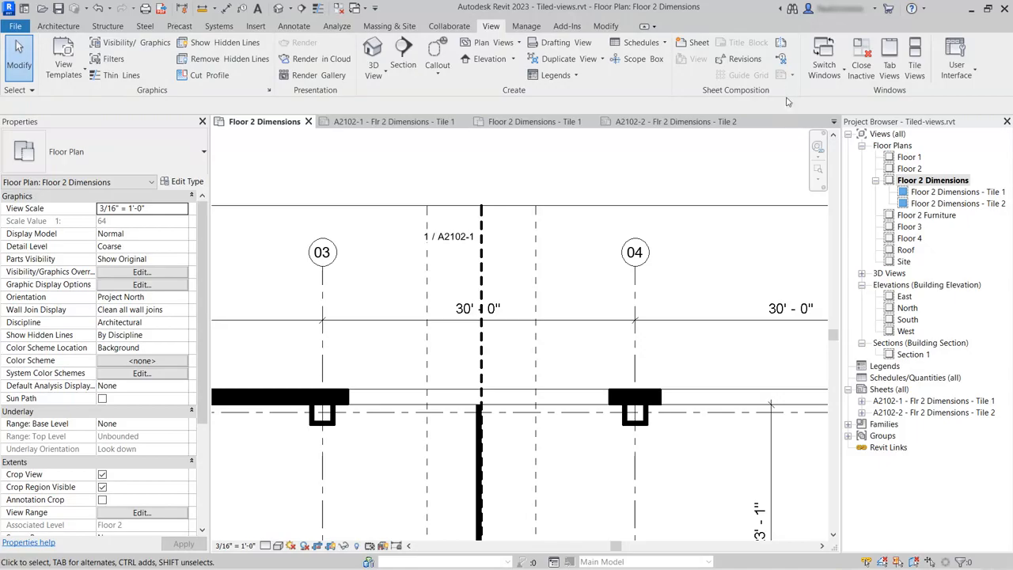
# Step: Place a view reference targeting Floor 2 Dimensions - Tile 2 just right of the matchline
pyautogui.click(781, 59)
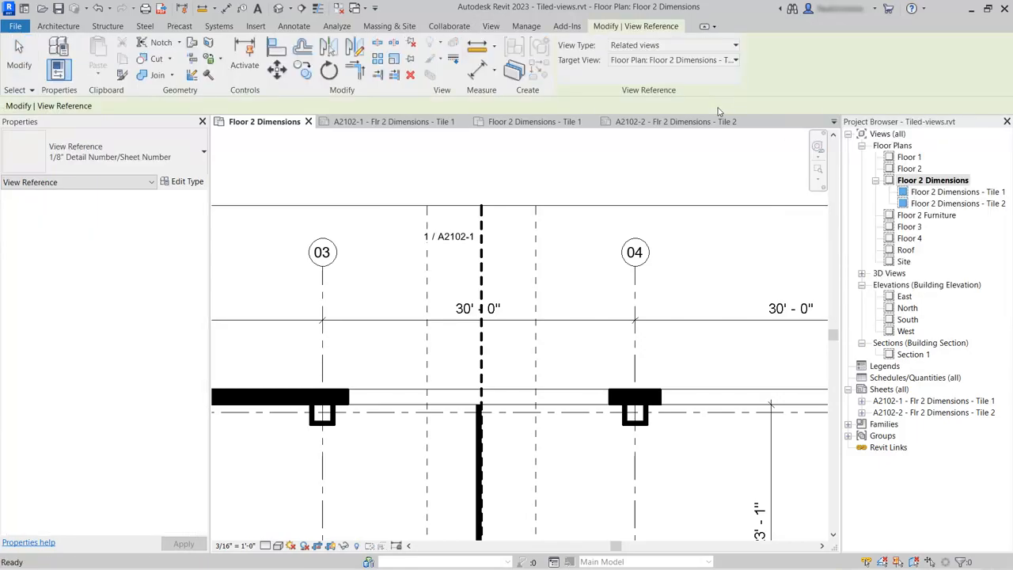
pyautogui.click(735, 61)
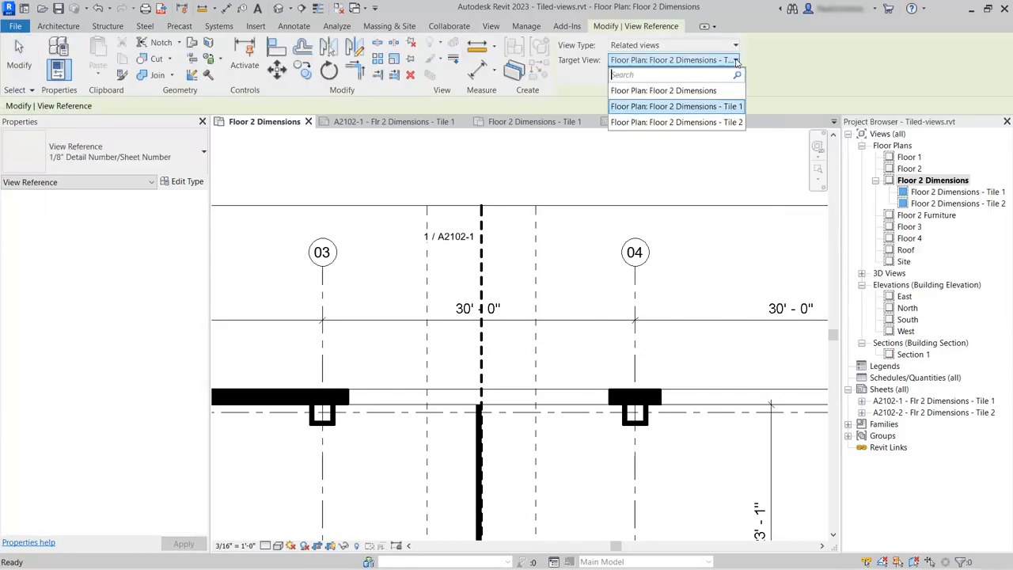
pyautogui.click(723, 122)
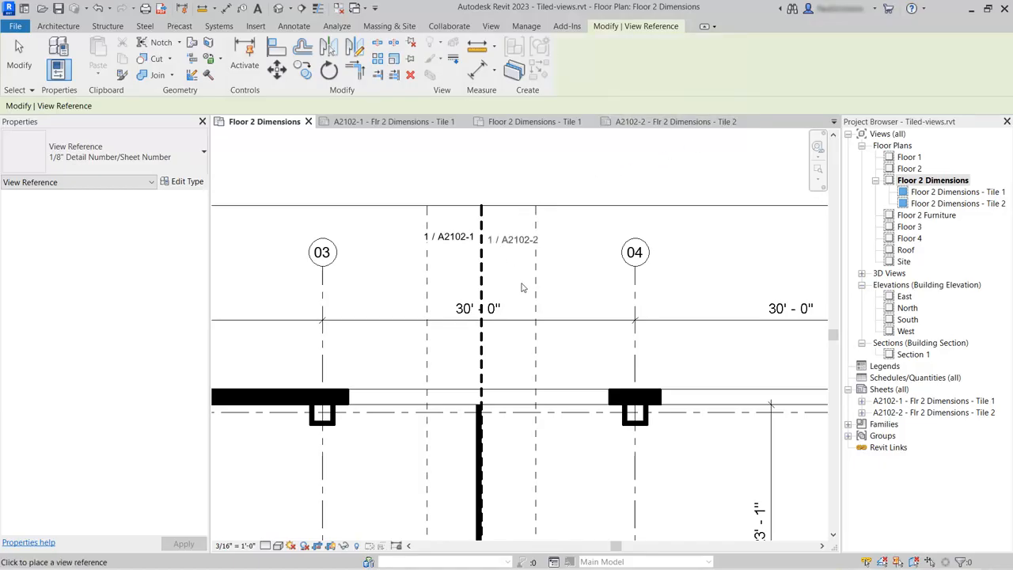
pyautogui.click(19, 57)
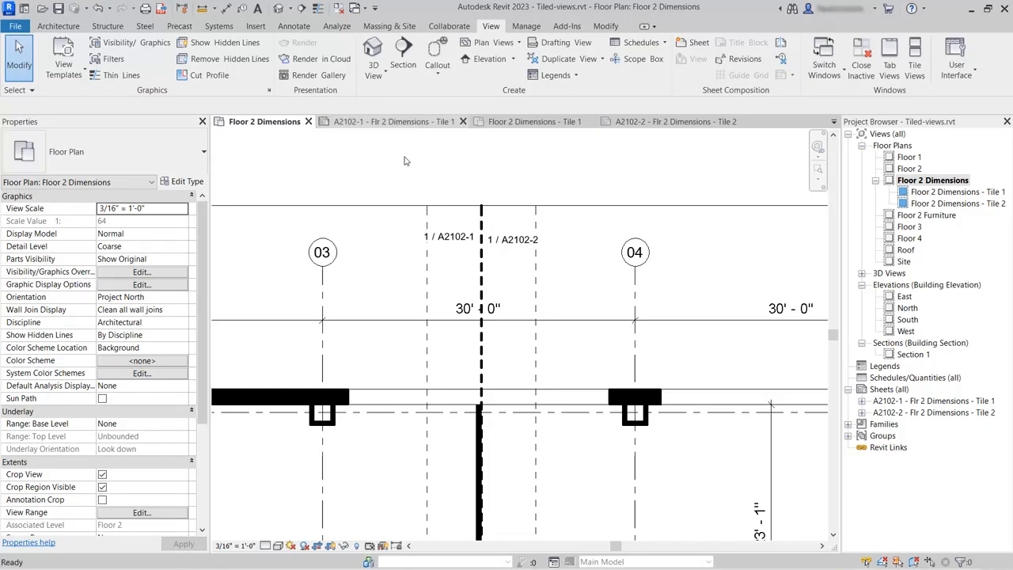
# Step: Check the view references at the matchline on sheets A2102-1 and A2102-2
pyautogui.click(393, 121)
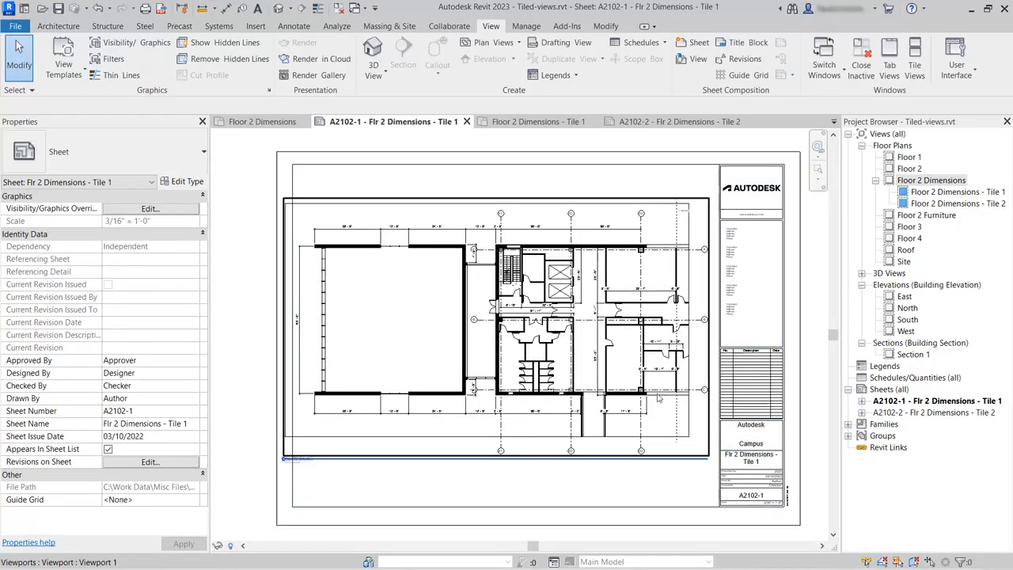
pyautogui.scroll(6, 707, 222)
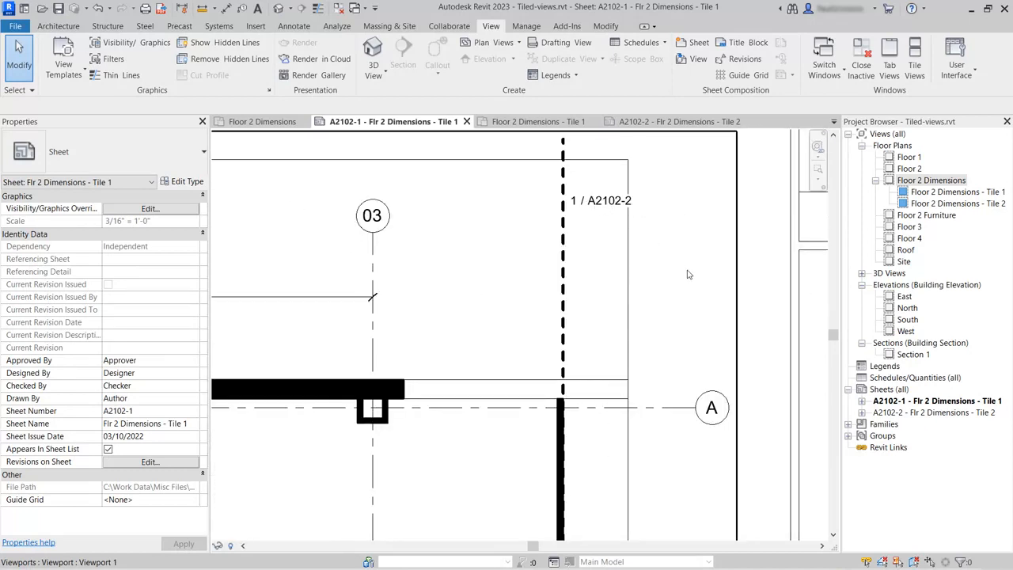
pyautogui.click(693, 125)
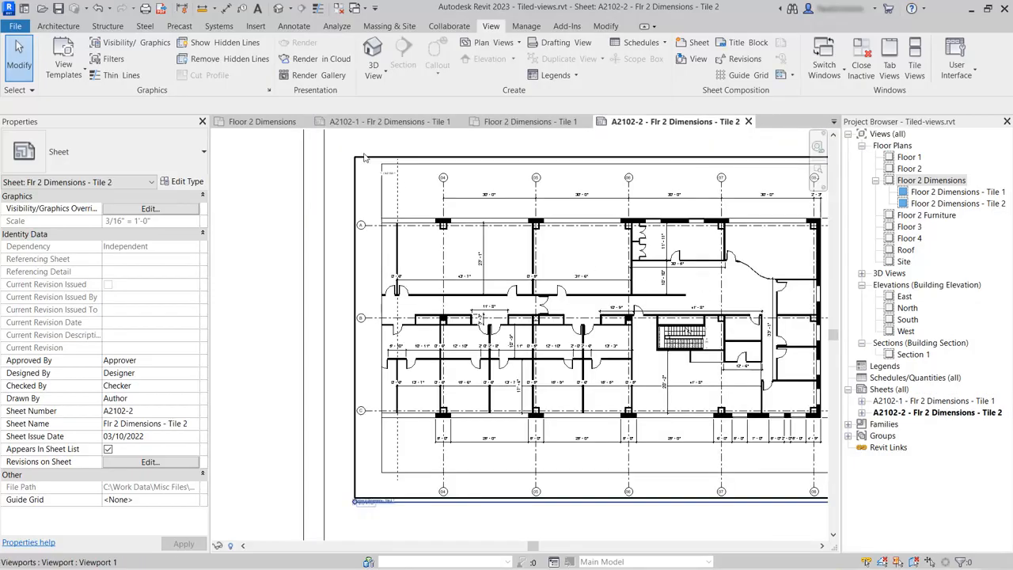
pyautogui.scroll(5, 367, 158)
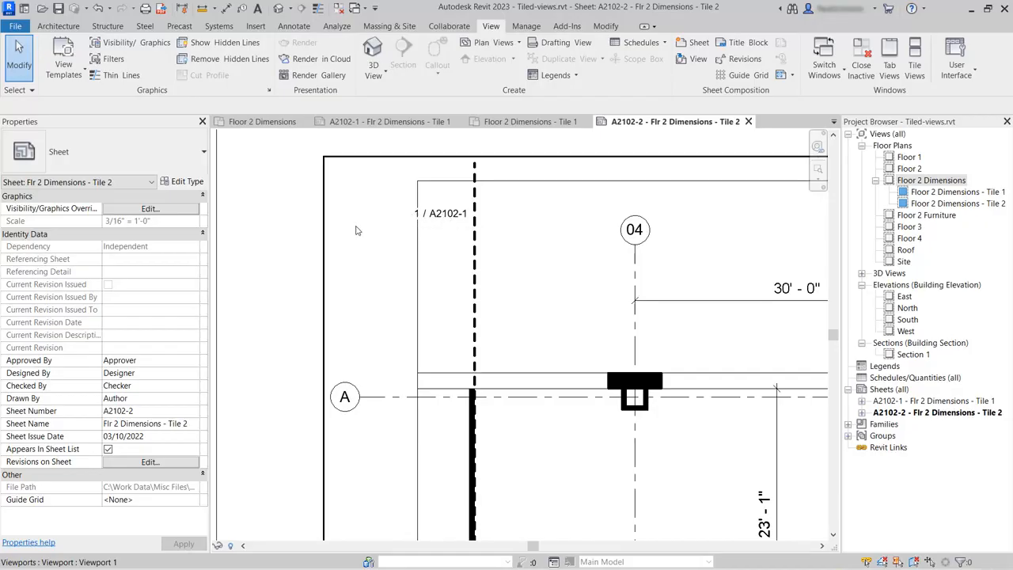
pyautogui.scroll(-3, 362, 224)
pyautogui.scroll(-3, 311, 233)
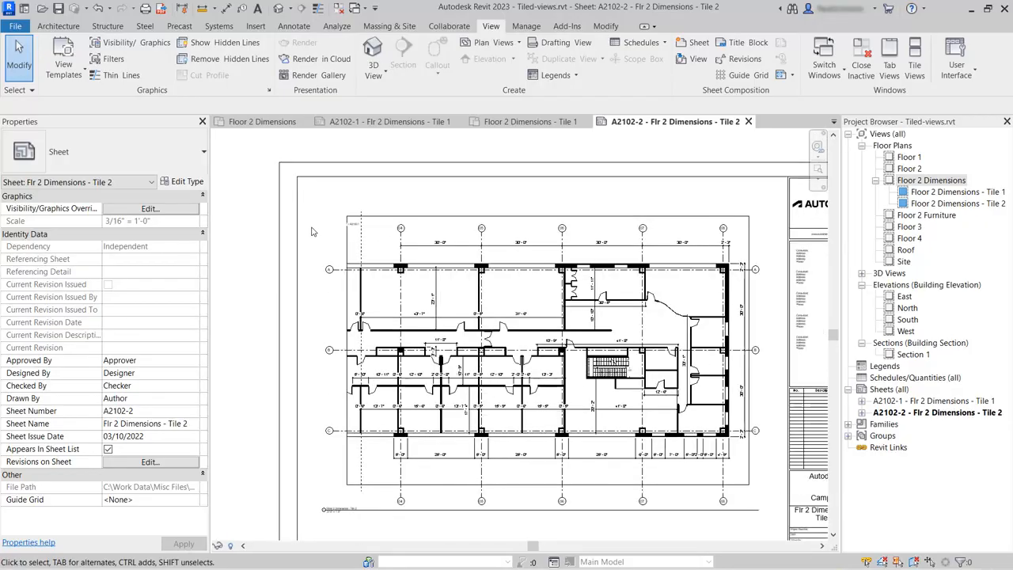
pyautogui.scroll(-2, 312, 232)
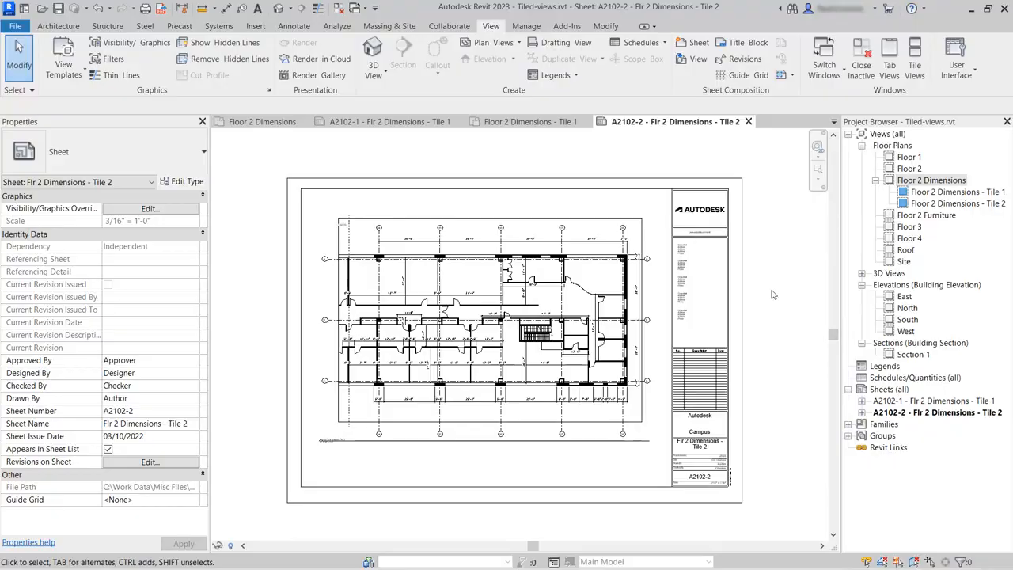